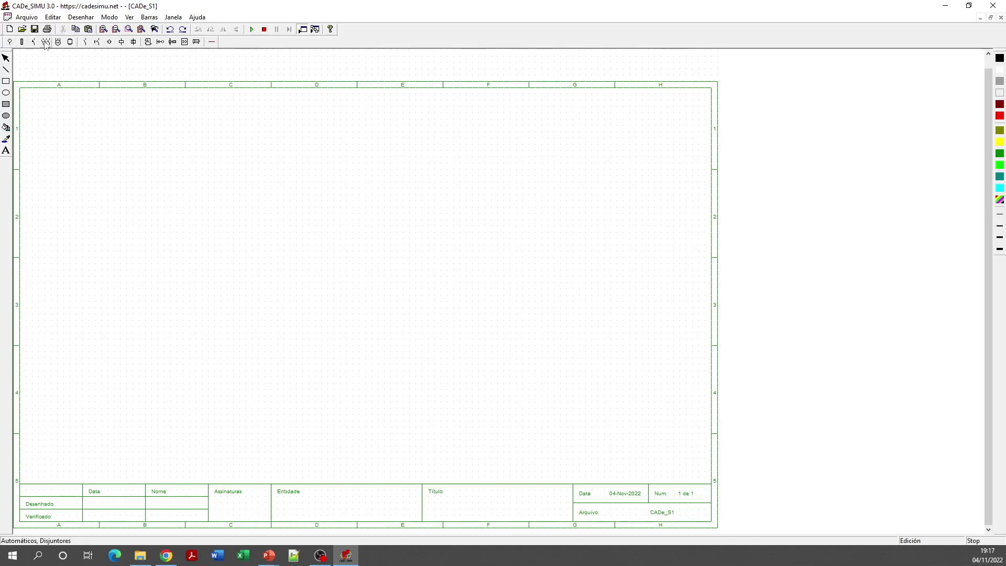
- Place one double-acting pneumatic actuator near the sheet's upper-left corner, in columns A and B
click(197, 42)
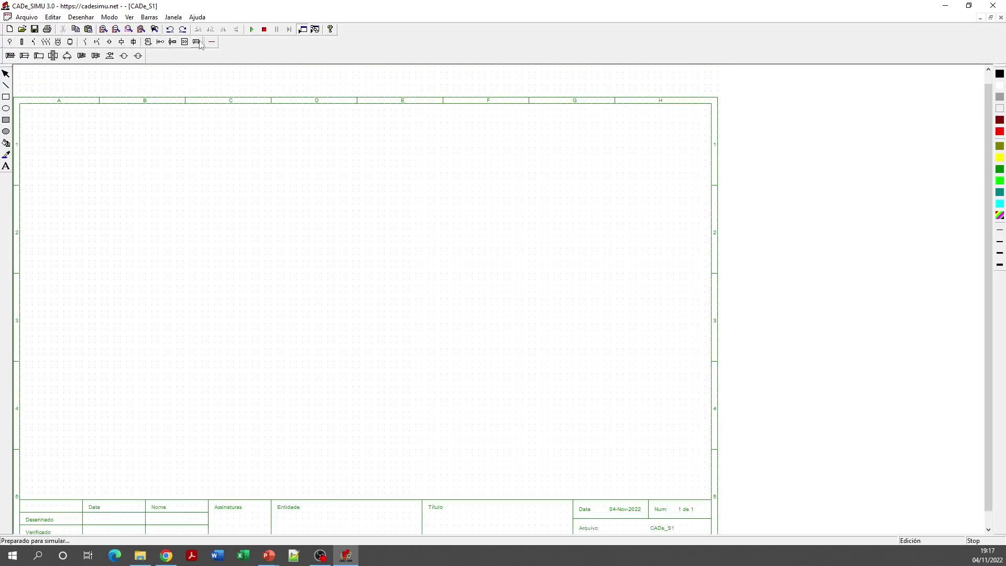
click(24, 55)
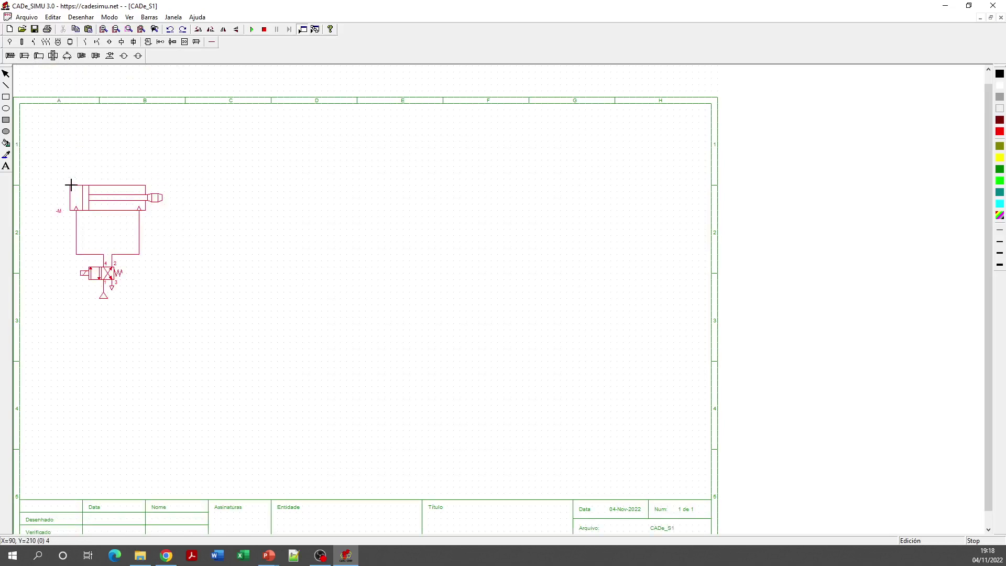
click(69, 164)
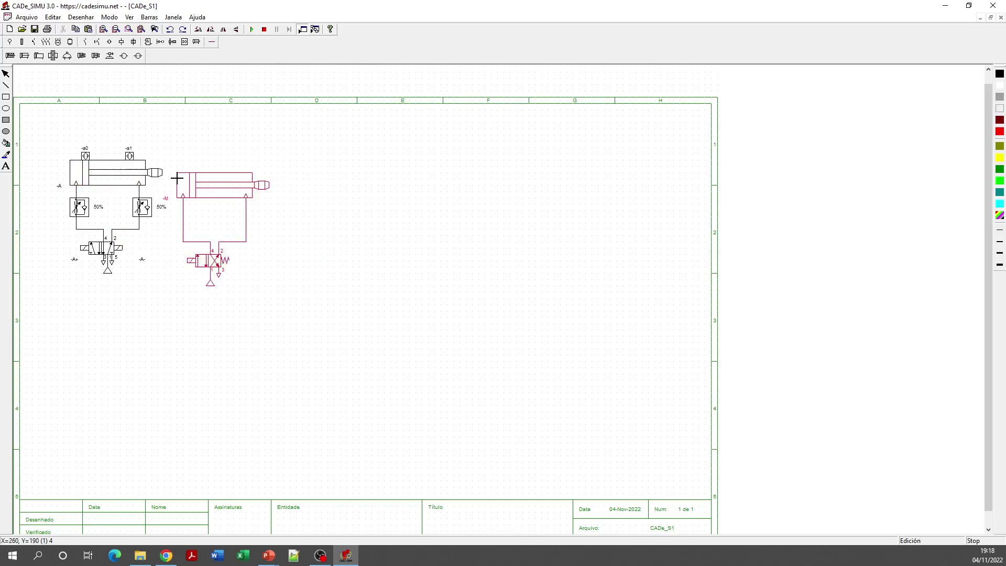
key(Escape)
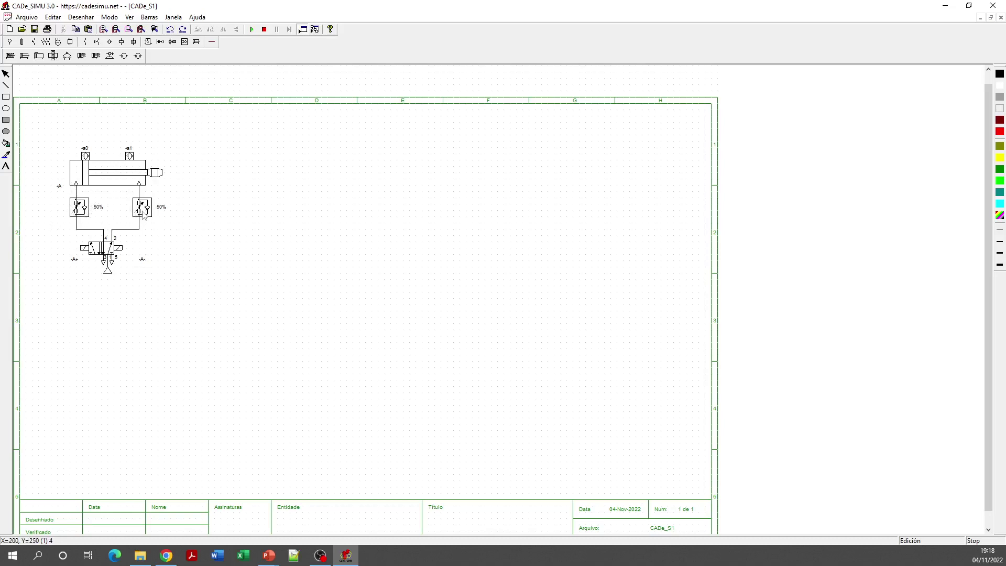
- Configure the actuator with limit switches A0 and A1 instead of magnetic sensors, and label its valve solenoids A+ and A-
double_click(113, 176)
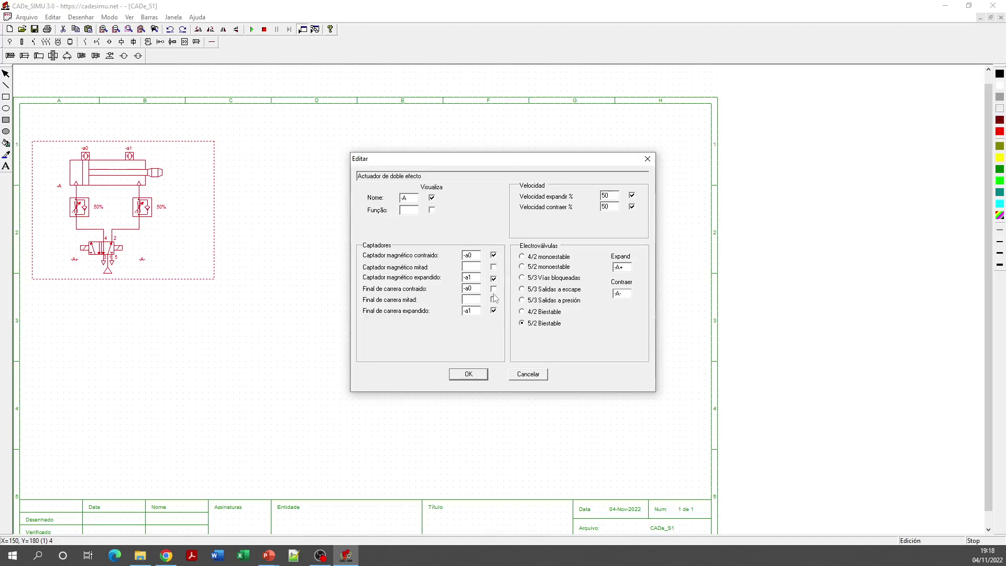
click(494, 289)
click(494, 278)
click(617, 294)
drag(468, 312, 443, 313)
text(A)
text(A)
click(468, 374)
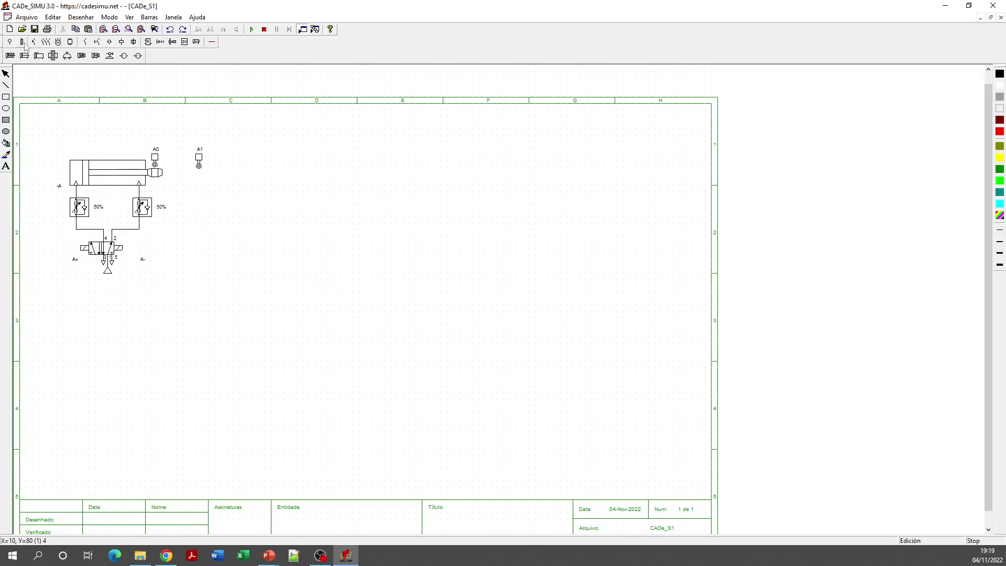
- Place a positive supply terminal beside the actuator near the sheet's upper edge and a negative one directly below it, above the title block
click(11, 55)
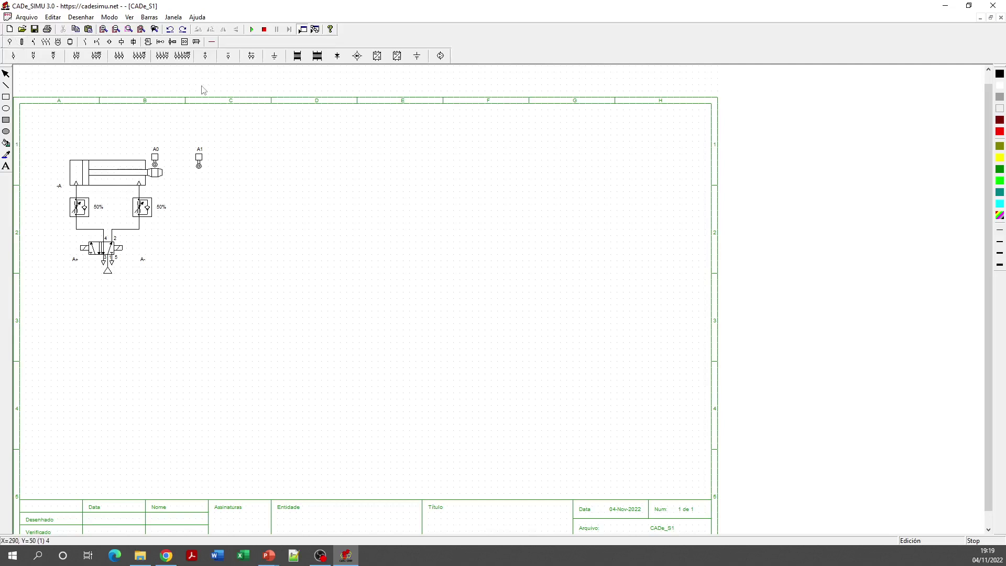
click(205, 55)
click(170, 29)
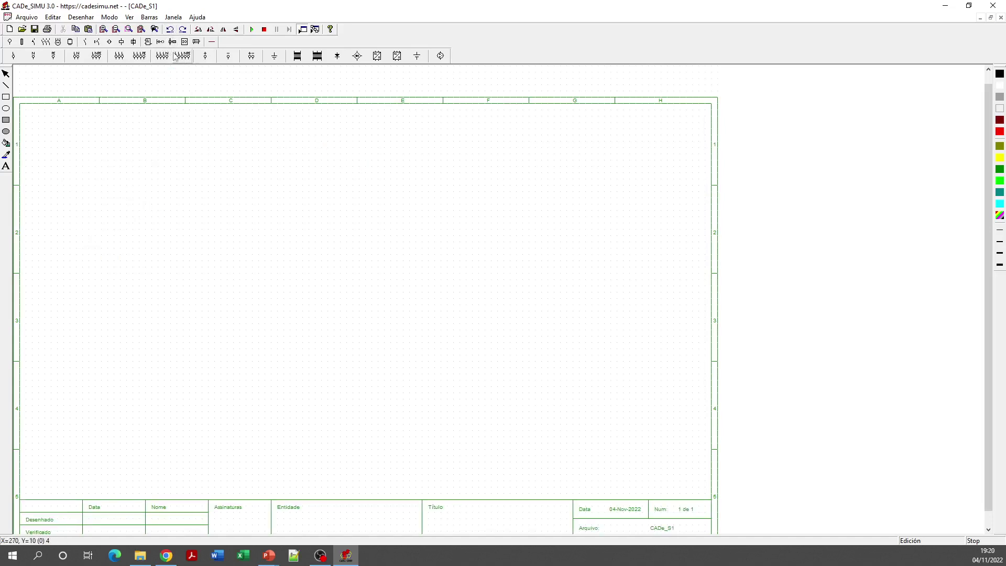
click(182, 29)
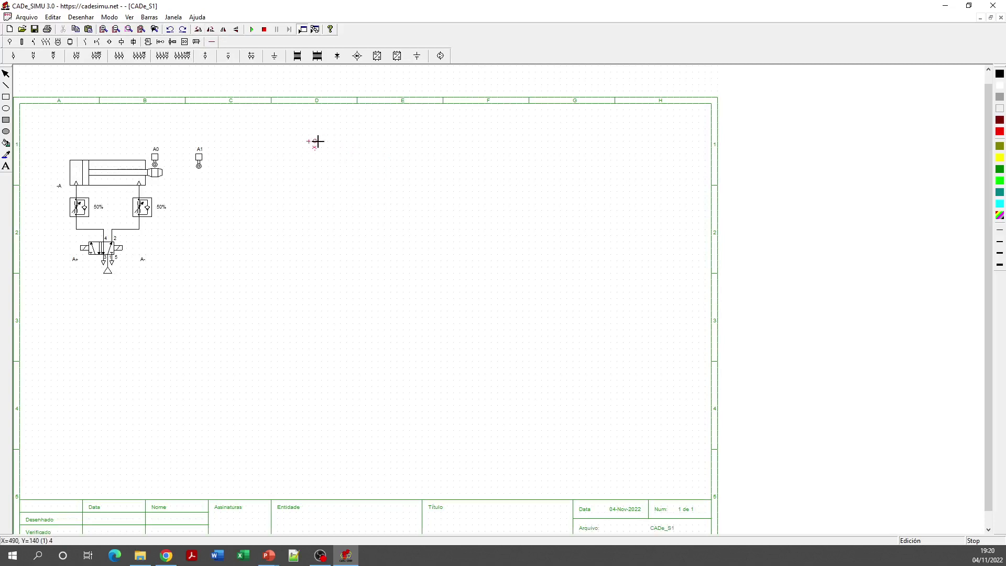
click(259, 145)
click(280, 473)
- Draw horizontal supply lines from the positive and negative terminals across the sheet, nearly to its right border
click(212, 42)
click(278, 135)
key(Escape)
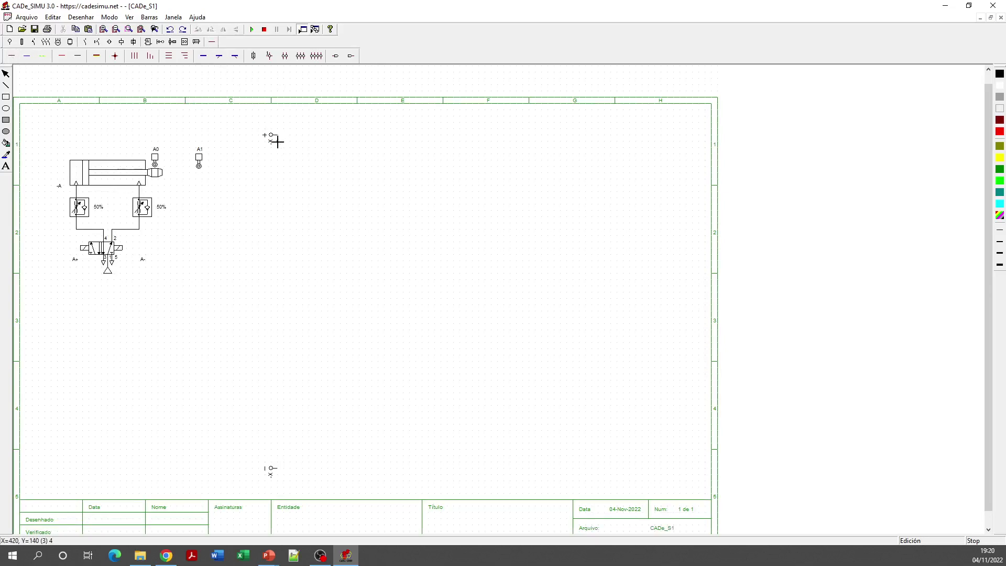
drag(278, 136, 696, 132)
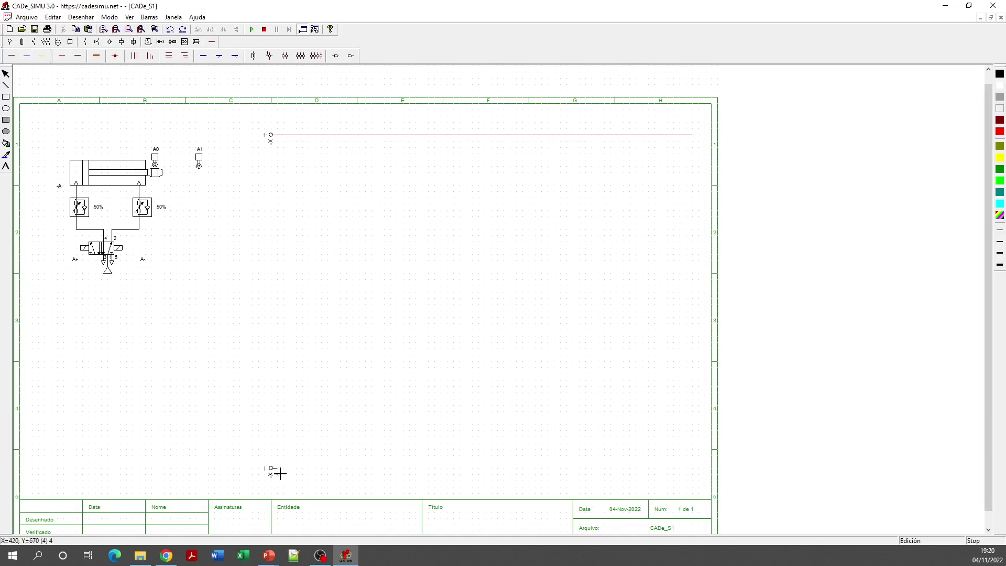
drag(282, 473, 701, 475)
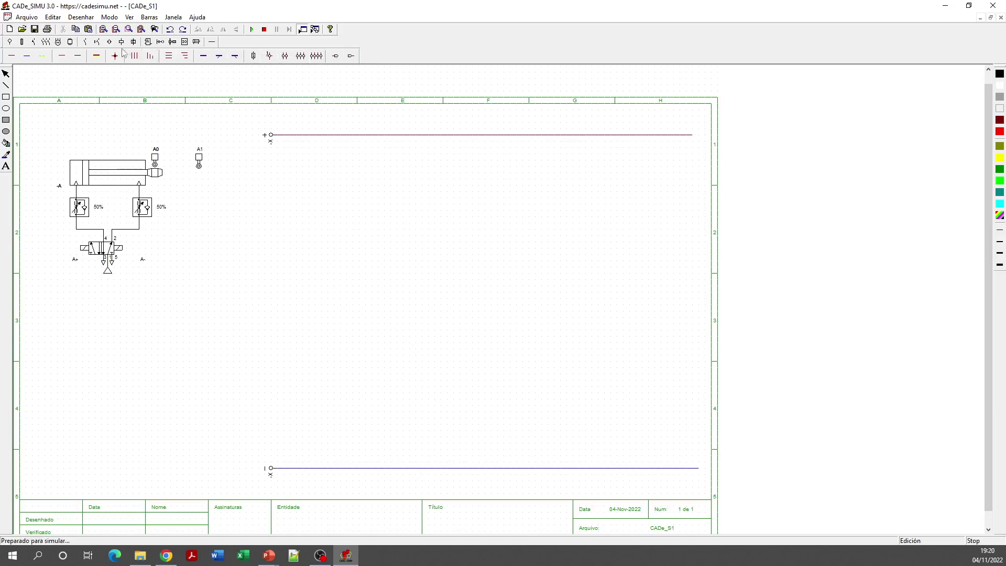
- Place two normally open pushbutton contacts side by side below the positive supply line
click(87, 42)
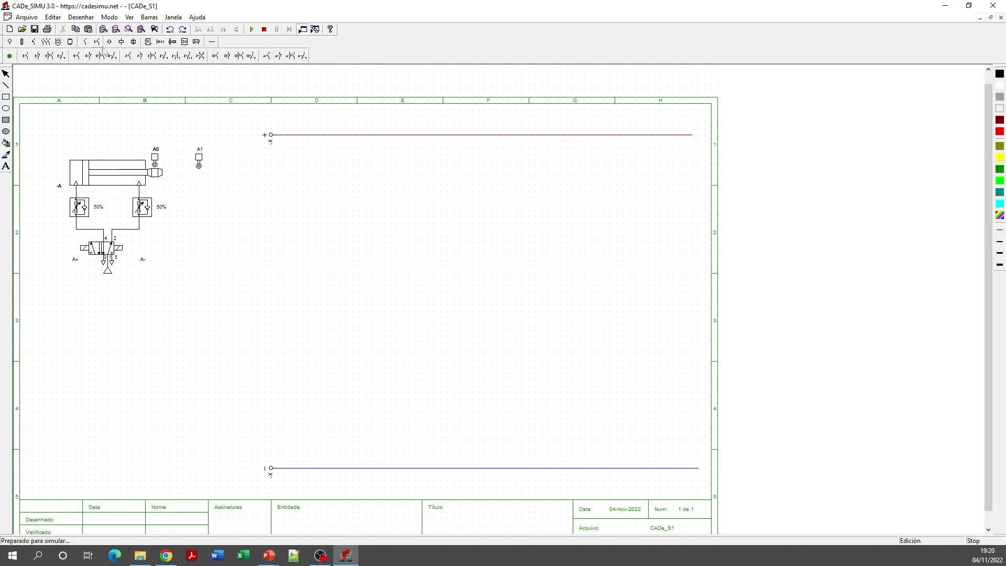
click(25, 55)
click(329, 188)
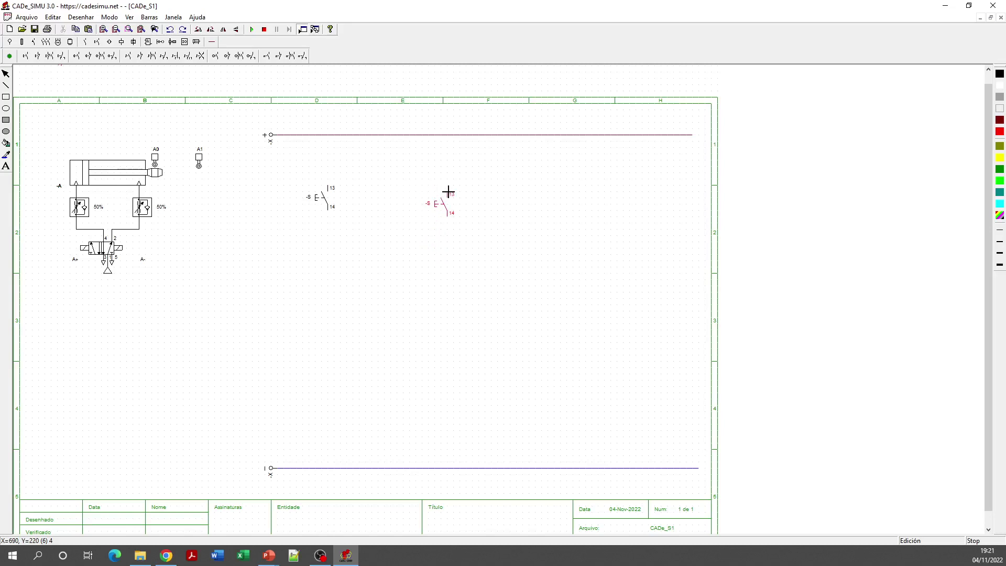
click(442, 188)
key(Escape)
- Name the left pushbutton B1 and the right pushbutton B2
double_click(322, 198)
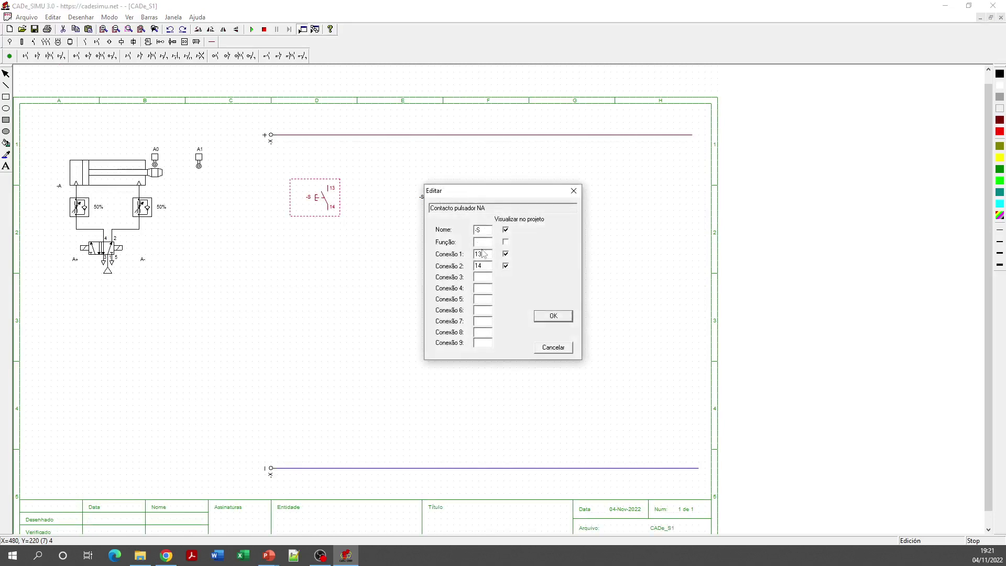
text(B1)
click(555, 317)
double_click(425, 197)
text(B2)
click(551, 317)
click(415, 265)
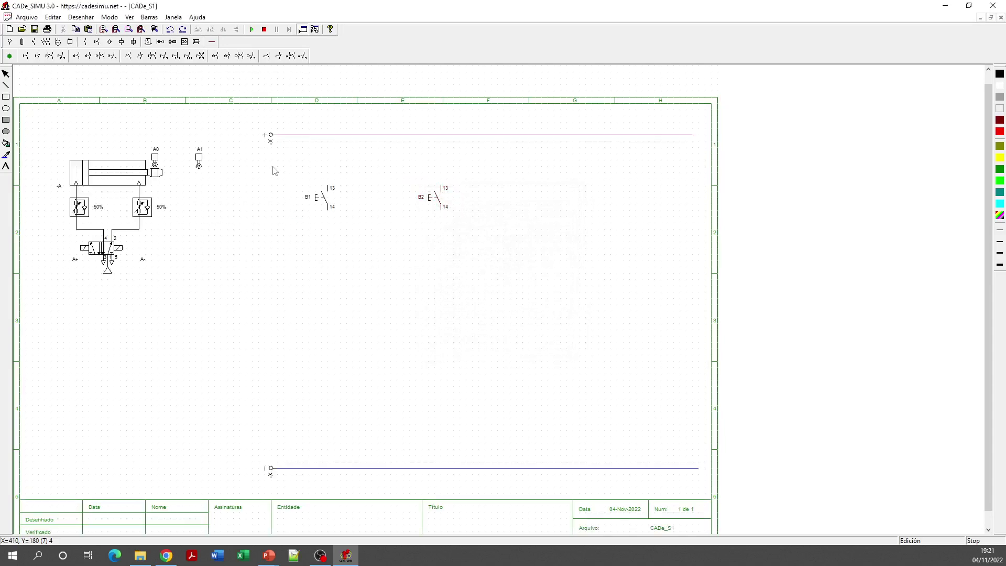
- Place a normally open limit switch contact directly below B2 and name it A1
click(215, 57)
click(442, 245)
right_click(455, 282)
double_click(441, 262)
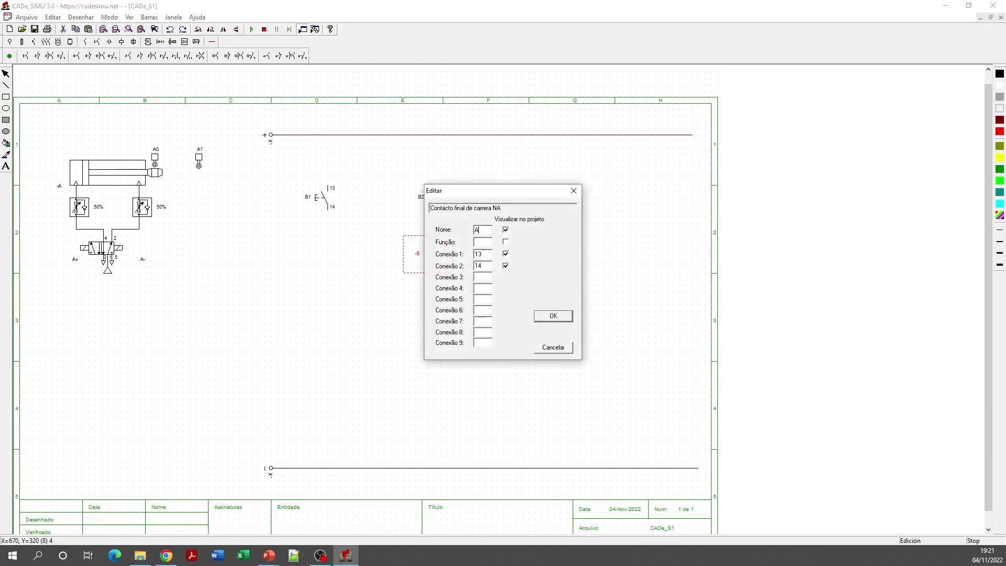
click(543, 315)
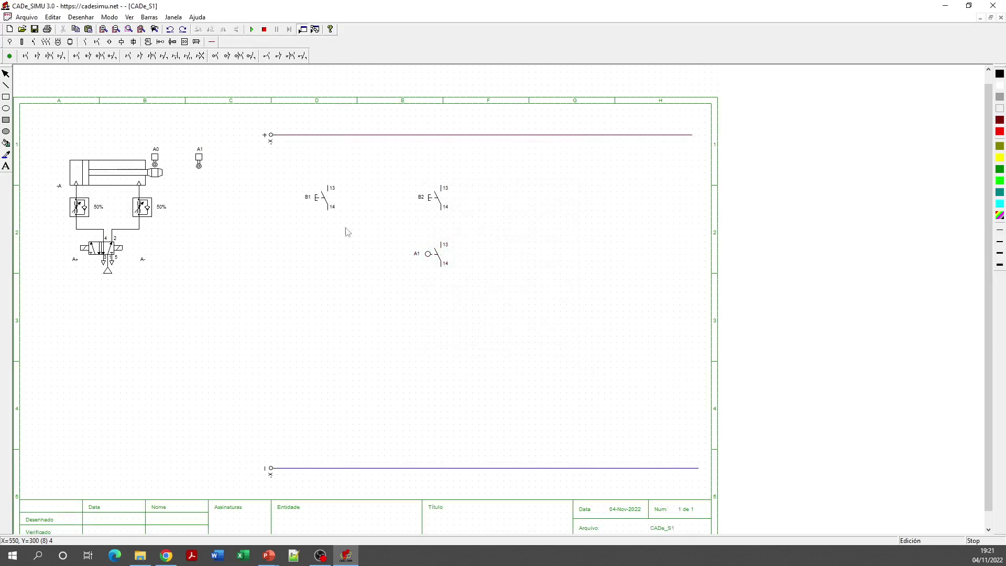
click(125, 46)
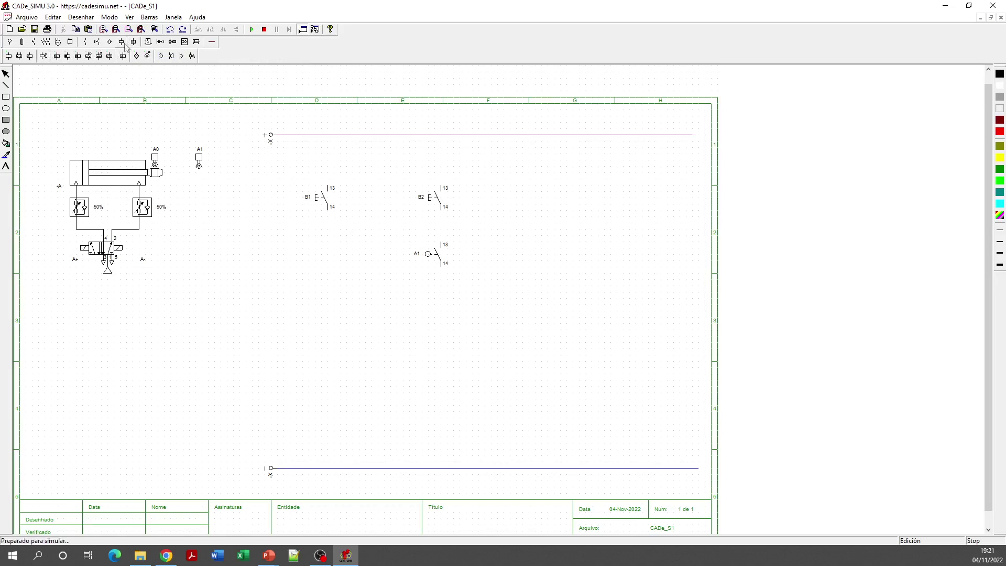
click(43, 59)
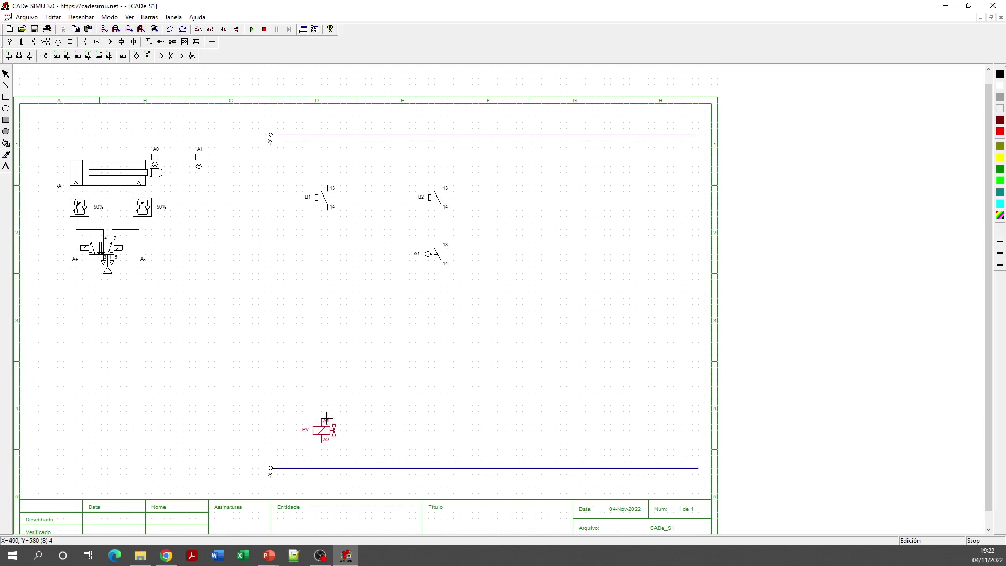
key(Escape)
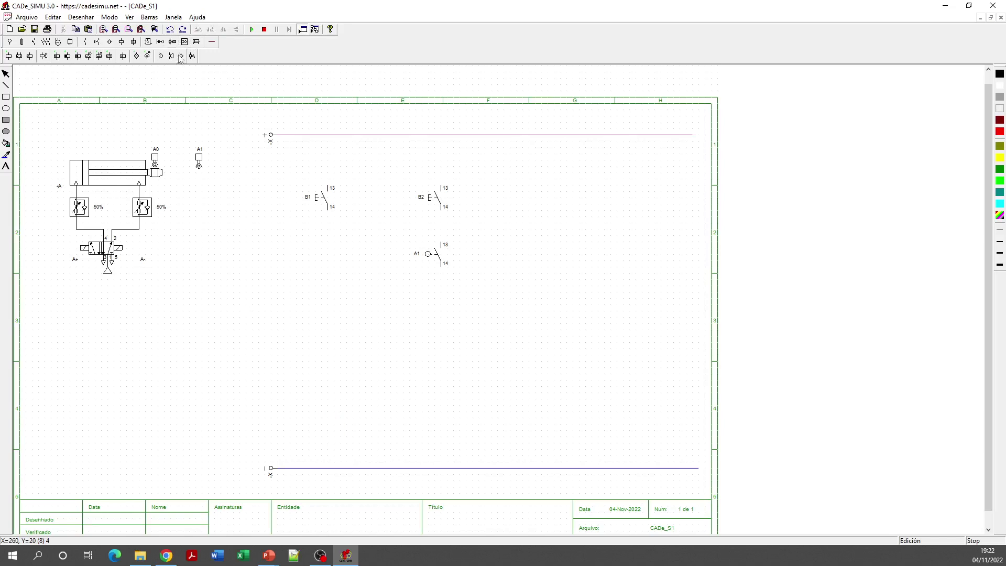
- Wire pushbuttons B1 and B2 to the positive supply line, and connect B2's lower terminal to limit switch A1
click(211, 41)
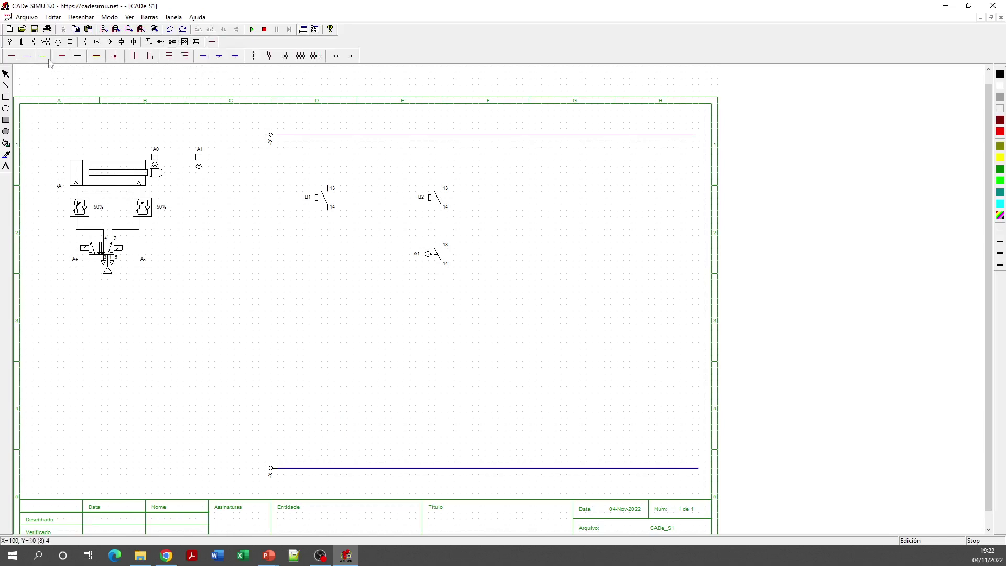
click(11, 55)
drag(329, 188, 328, 135)
drag(444, 186, 441, 136)
drag(441, 213, 442, 243)
- Run vertical wires down from B1 and limit switch A1, ending both a little above the negative supply line
click(329, 209)
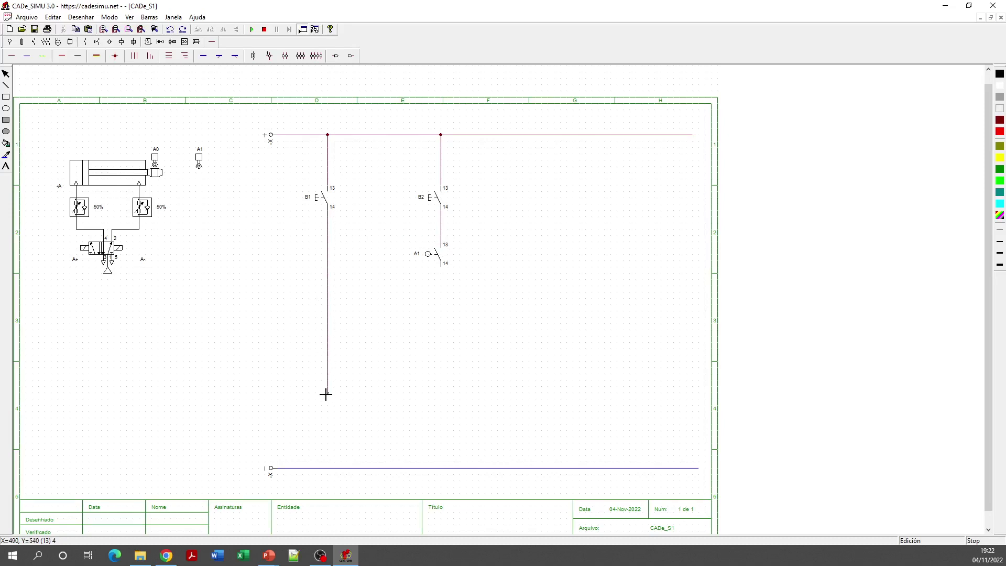
click(325, 410)
click(441, 266)
click(436, 407)
- Place a solenoid valve coil at the lower end of each of the two branch wires
click(121, 42)
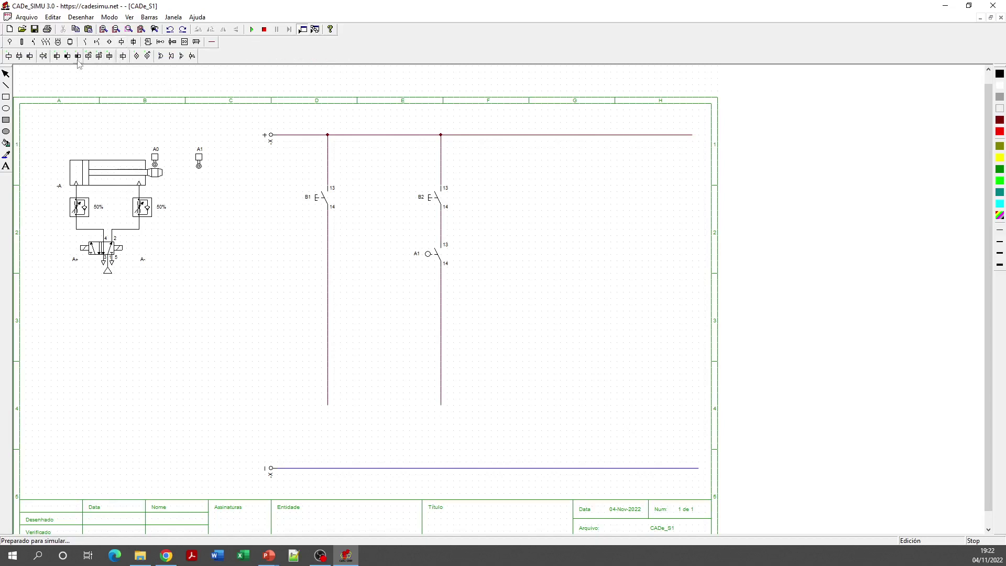
click(43, 56)
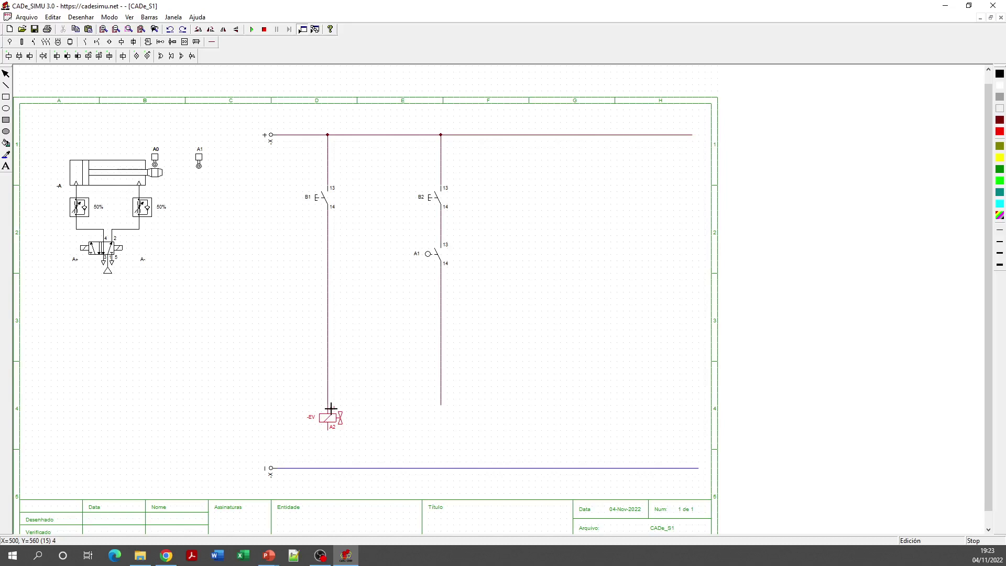
click(333, 407)
click(442, 407)
- Connect the lower terminals of both solenoid valve coils to the negative supply line
click(212, 42)
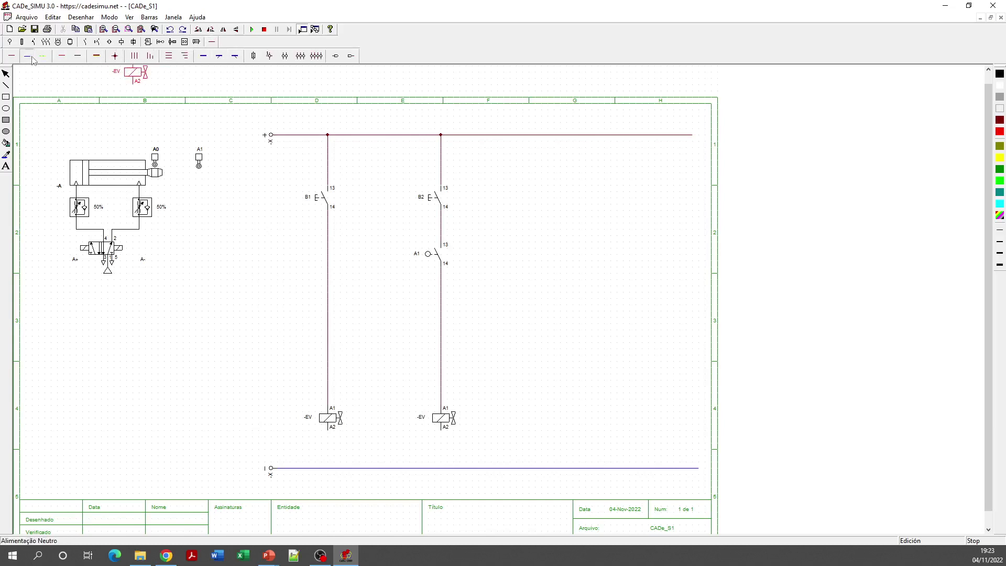
drag(328, 431, 328, 468)
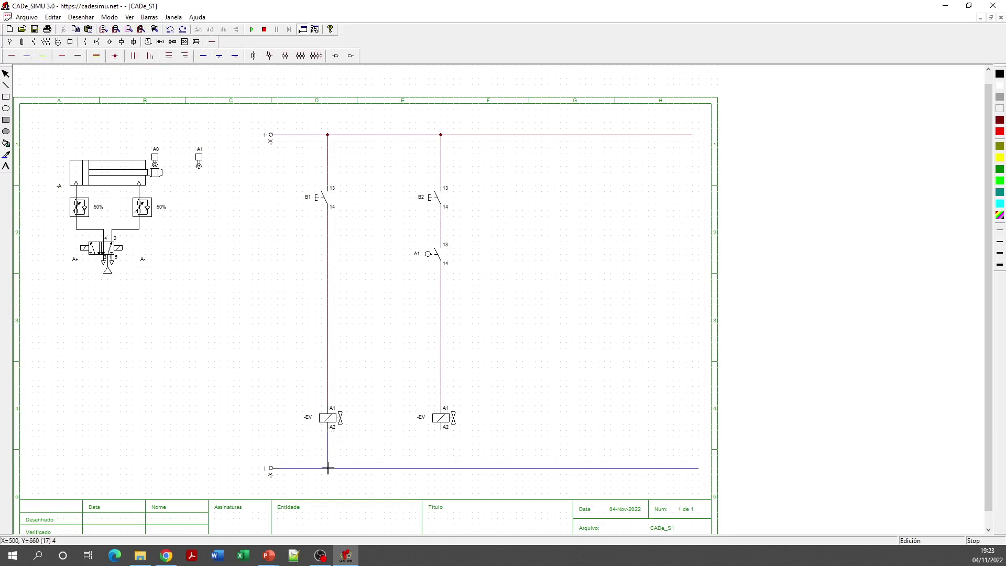
drag(441, 429, 441, 468)
- Name the solenoid coil in the B1 branch A+ and the one in the B2 branch A-
double_click(326, 425)
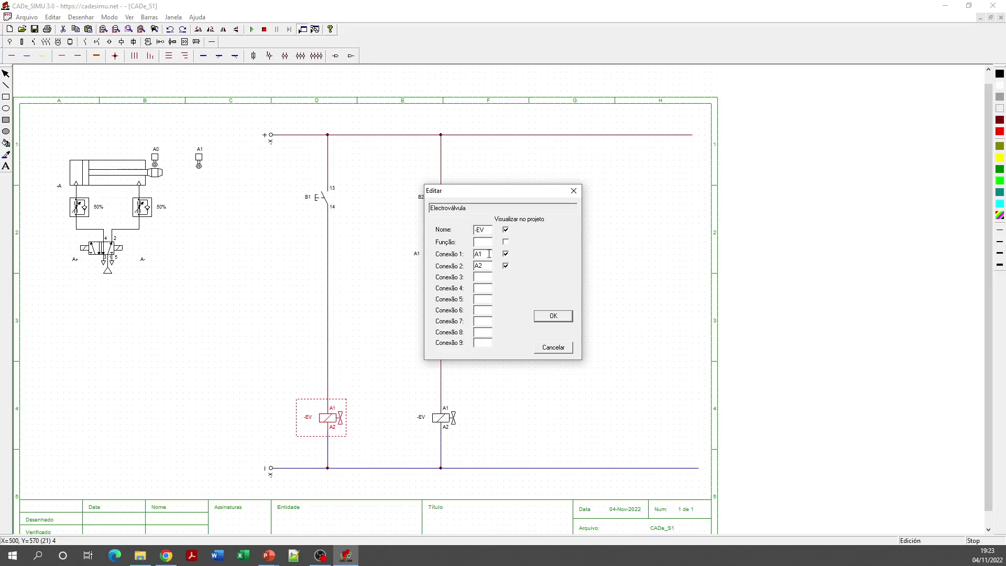
drag(483, 229, 470, 229)
text(A+)
click(557, 318)
double_click(450, 418)
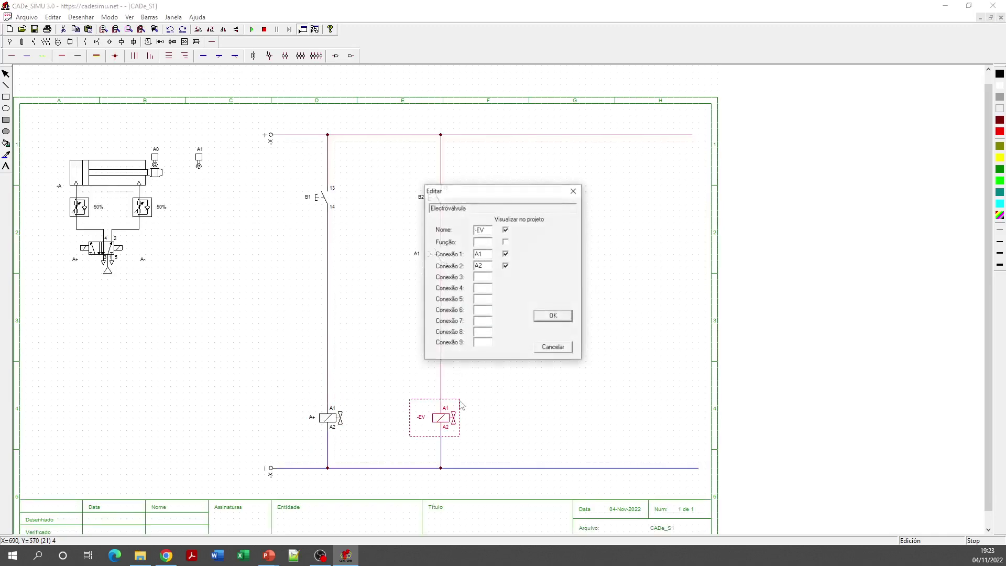
text(A)
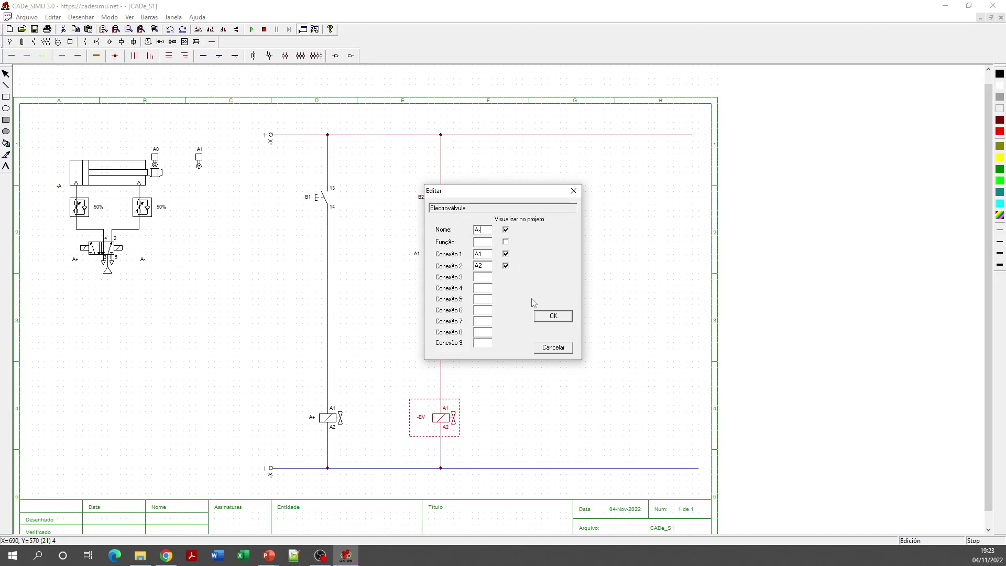
click(553, 316)
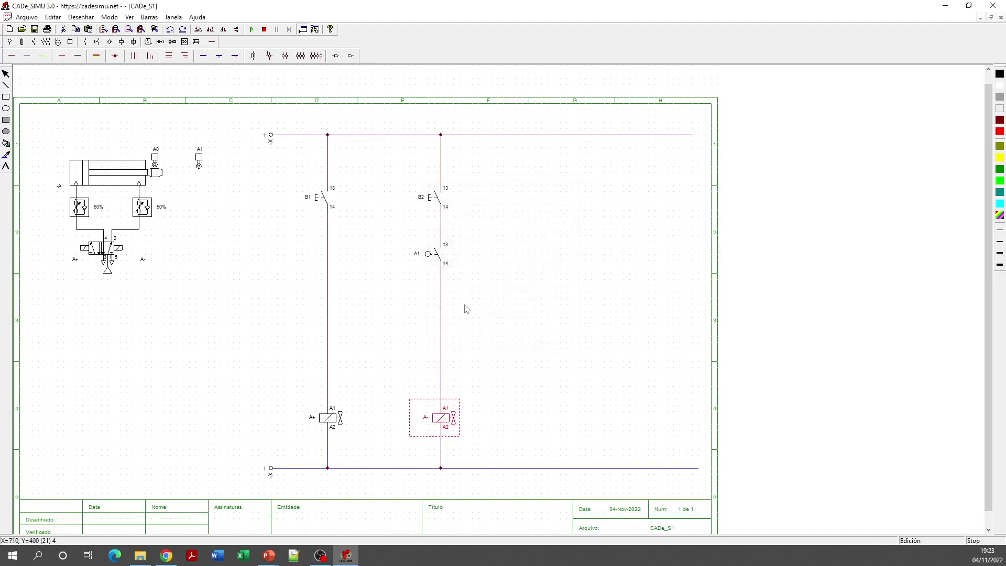
- Run the simulation and test the cylinder by actuating B1 to extend it, B2 to retract it, and B1 again
click(251, 29)
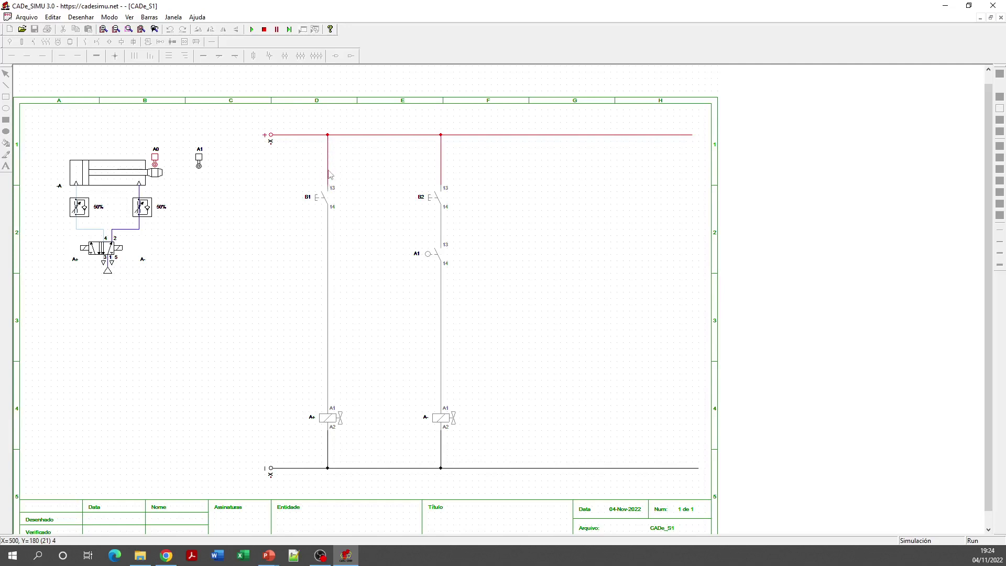
click(324, 200)
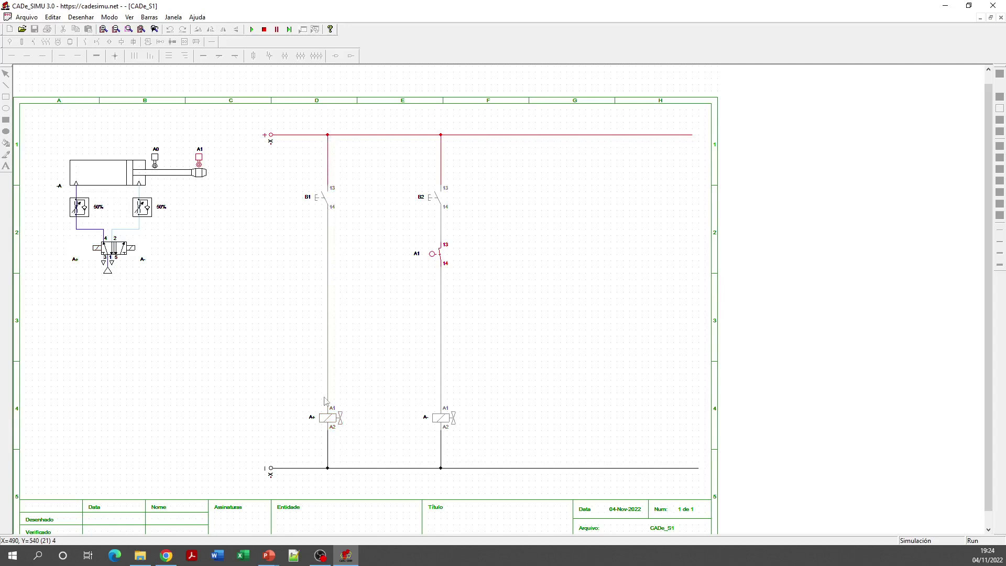
click(324, 200)
click(439, 199)
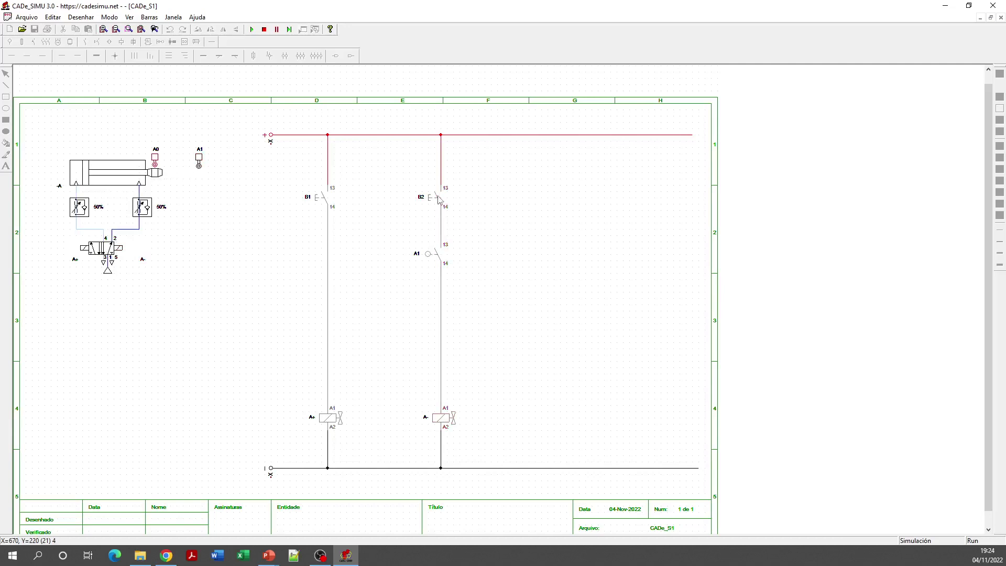
click(439, 199)
click(326, 199)
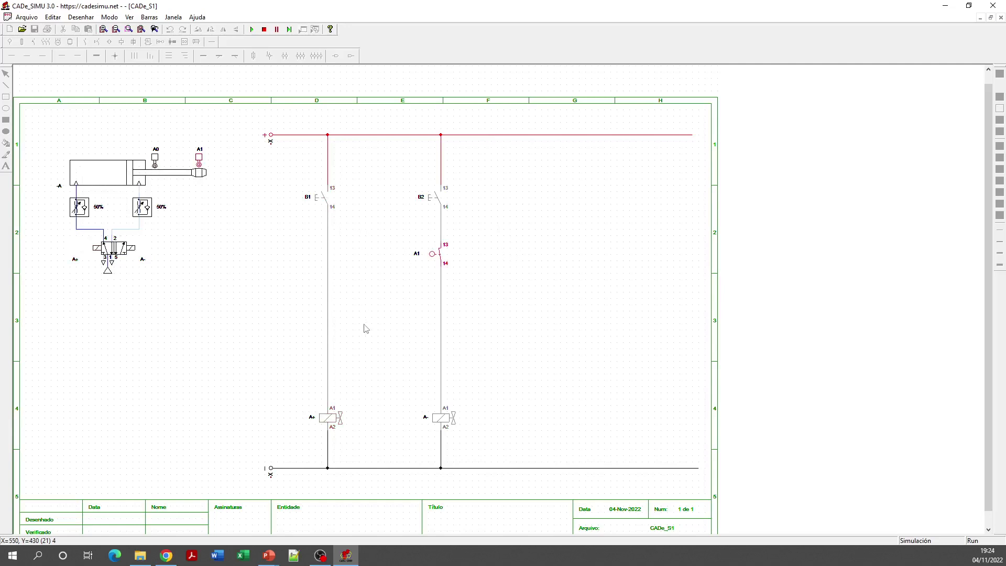
- Test the simulated cylinder further by alternately actuating pushbuttons B2 and B1, and stop the simulation
click(437, 199)
click(325, 199)
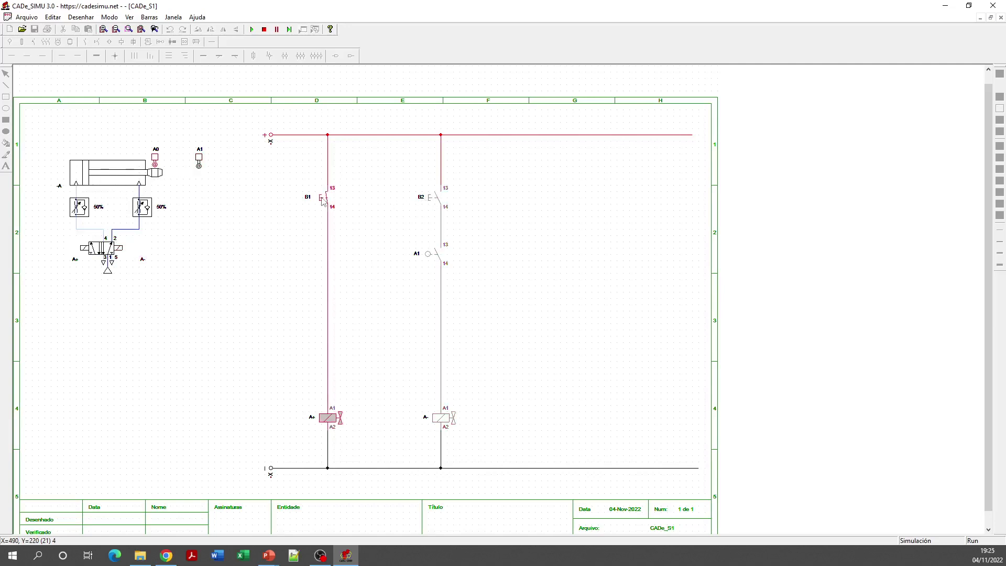
click(434, 201)
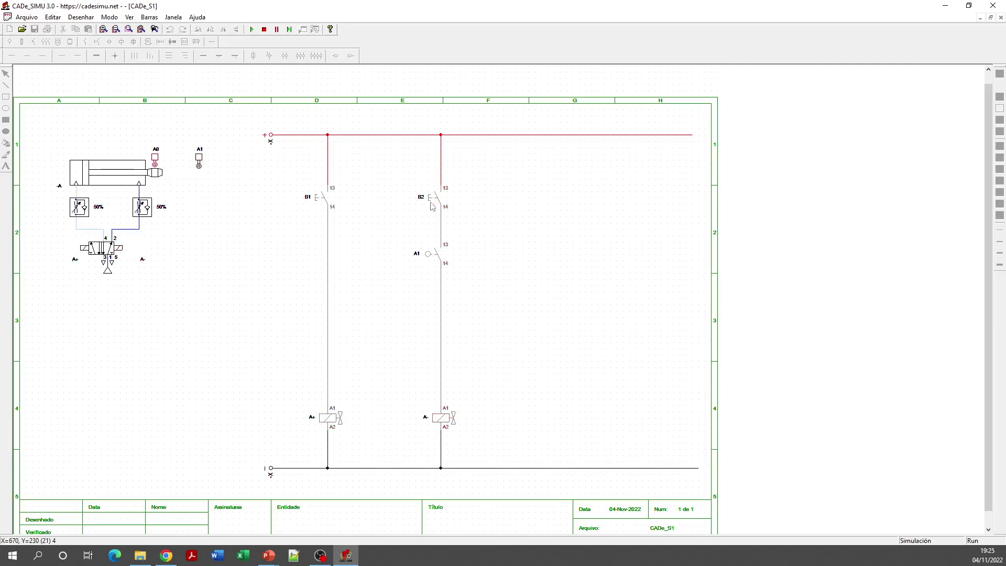
click(425, 204)
click(426, 205)
click(435, 198)
click(438, 202)
click(322, 199)
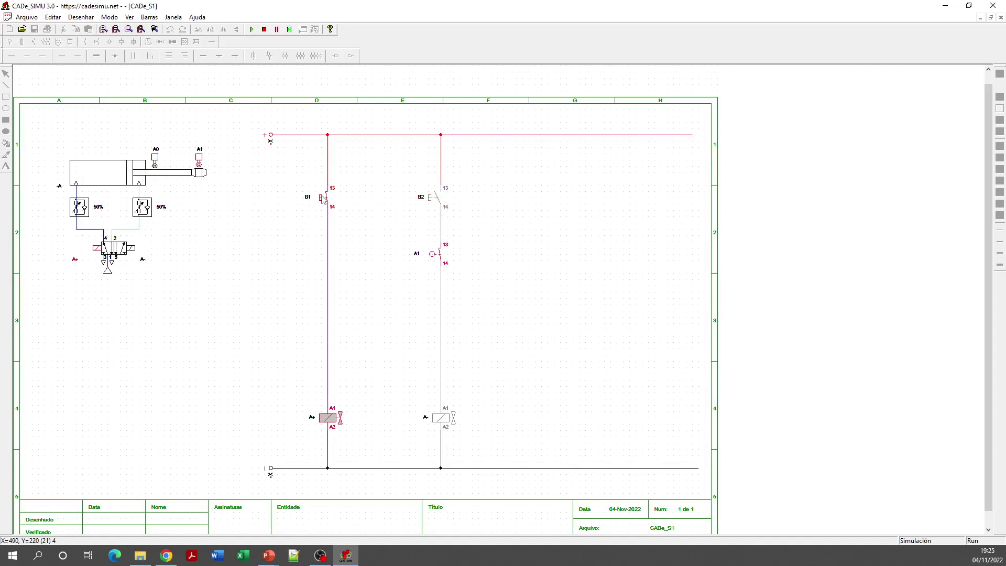
click(429, 202)
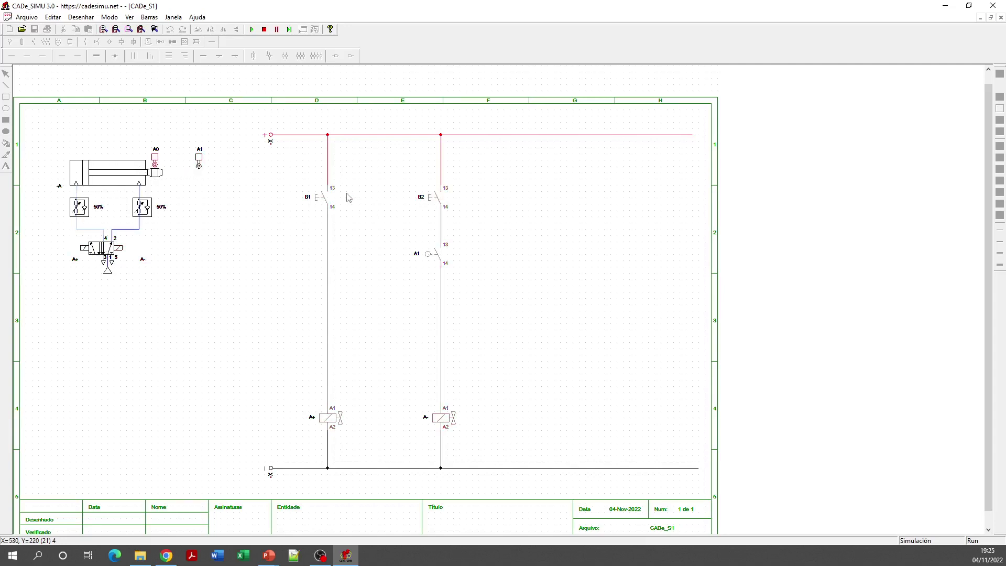
click(325, 202)
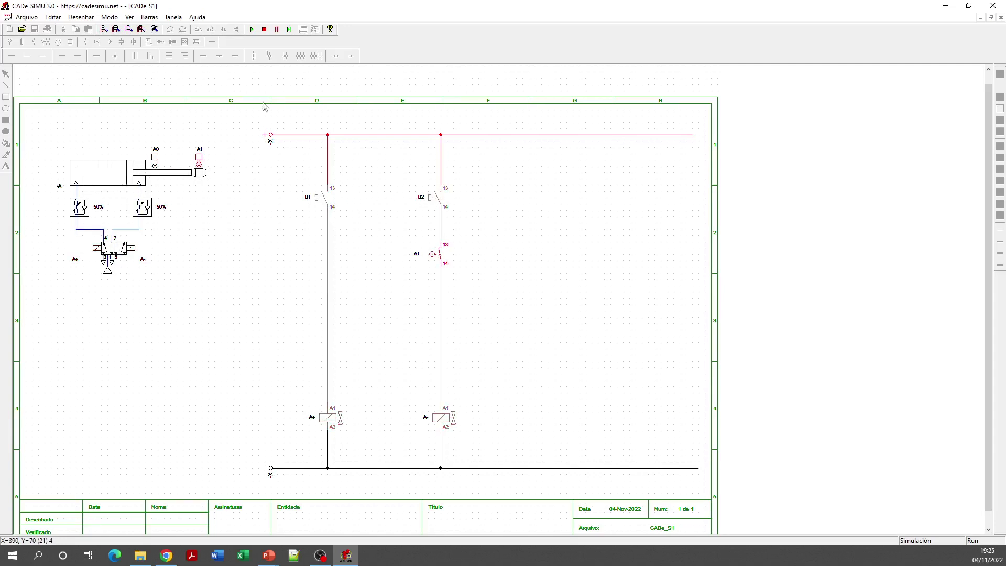
click(264, 29)
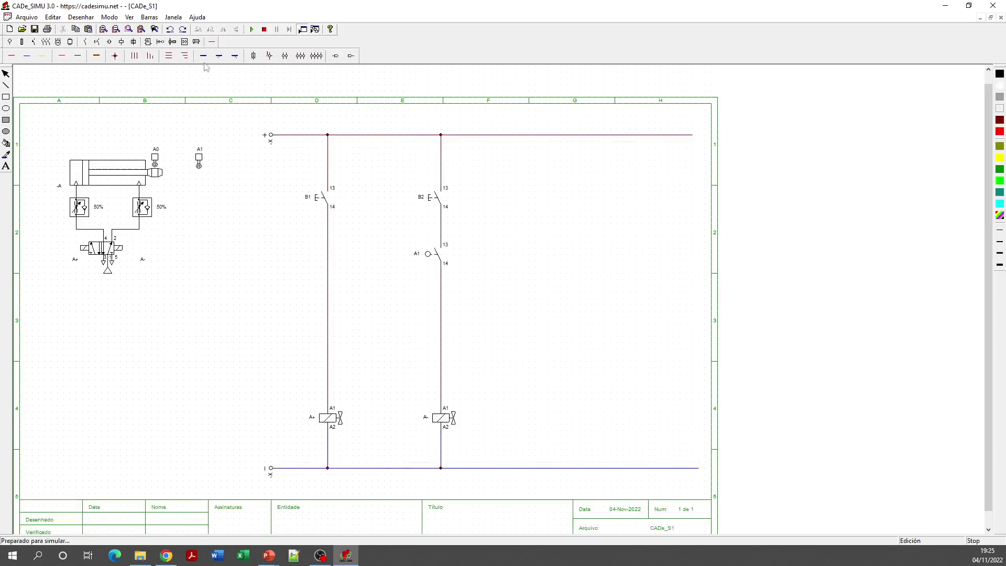
- Place a normally open maintained switch beside pushbutton B2, unconnected to the circuit
click(97, 43)
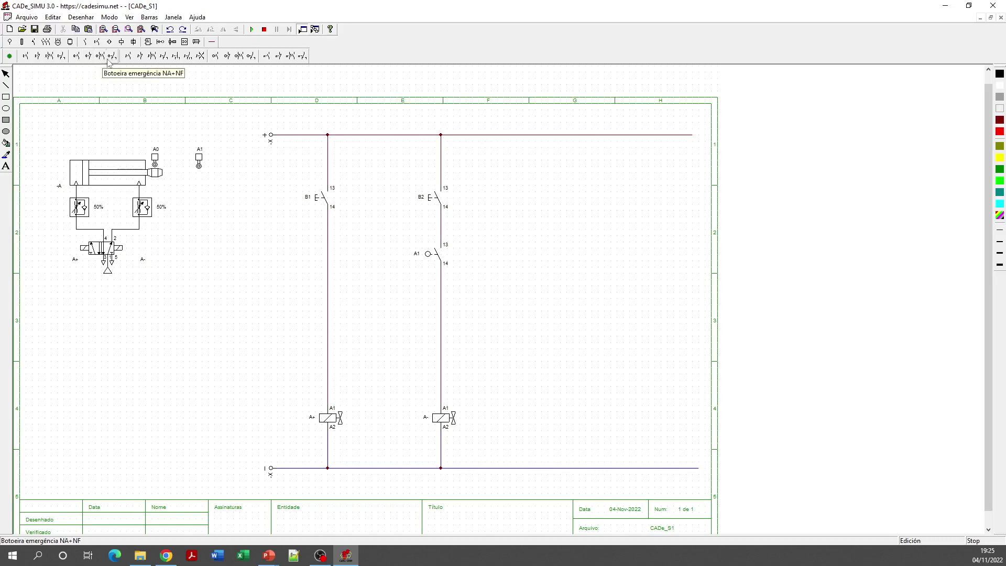
click(128, 61)
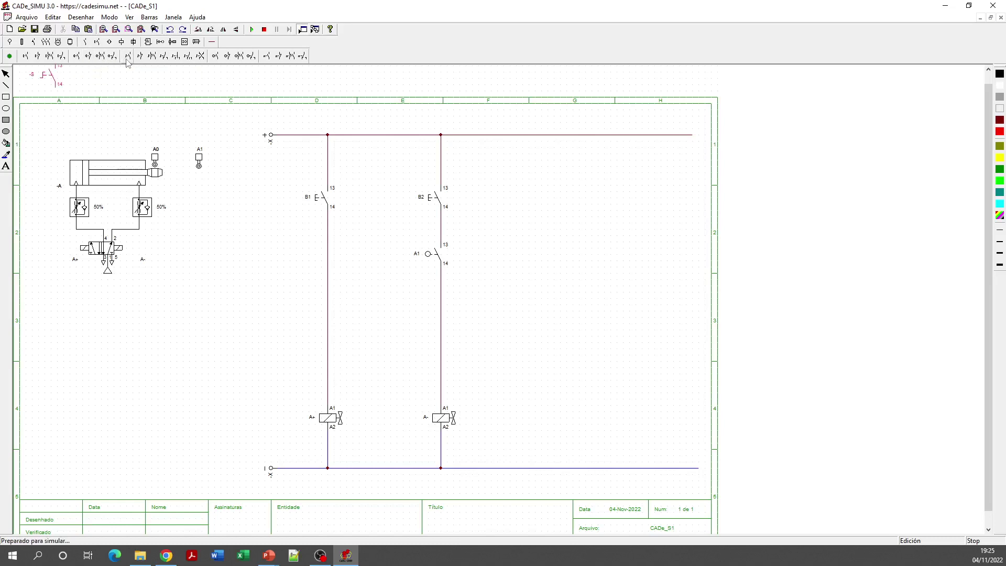
click(520, 194)
right_click(550, 234)
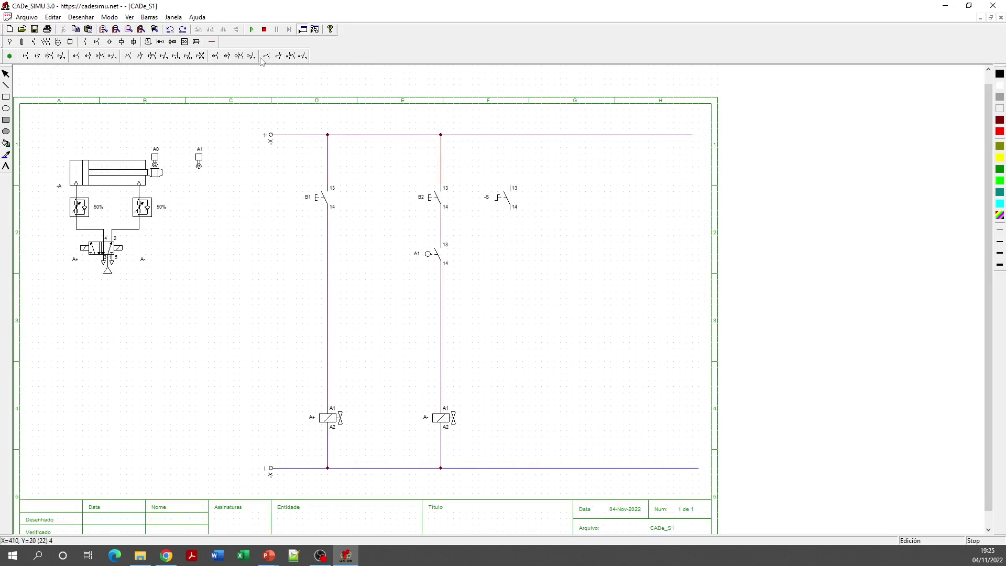
- Run the simulation, toggle the unconnected maintained switch to check its latching action, and stop the simulation
click(251, 29)
click(508, 201)
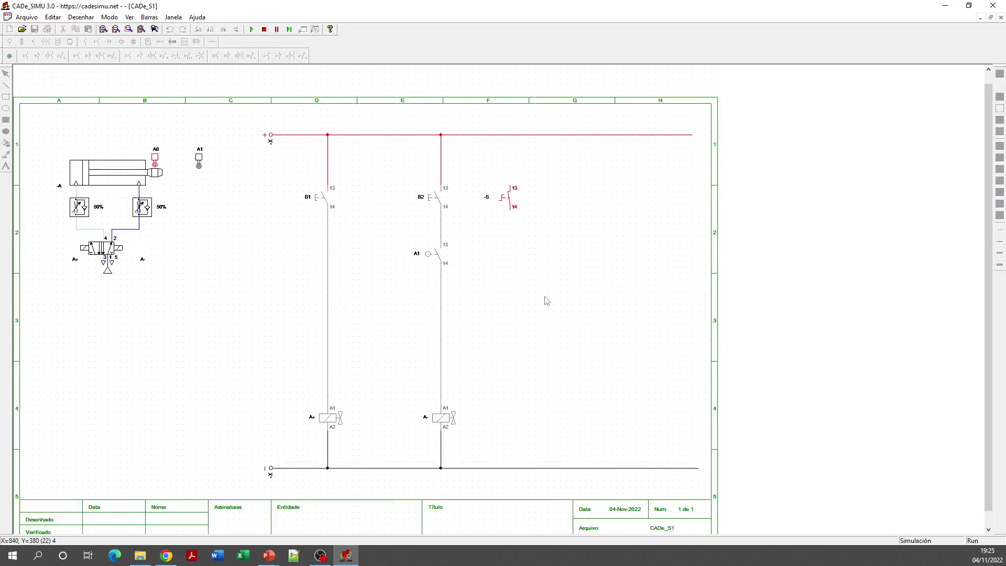
click(509, 201)
click(506, 195)
click(264, 29)
- Delete the unconnected maintained switch from the drawing
click(503, 198)
key(Delete)
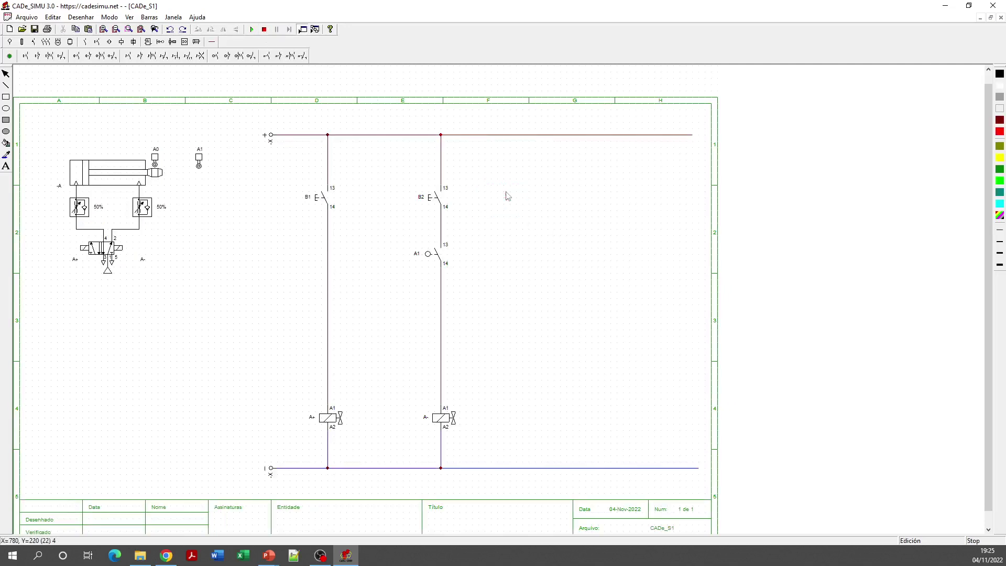
scroll(118, 217, down, 1)
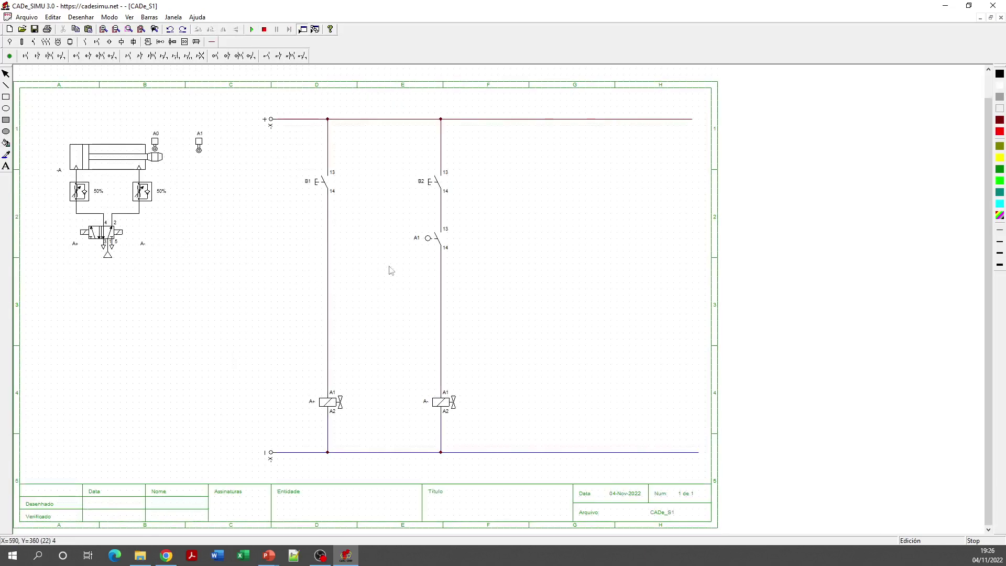
- Print the schematic using the Microsoft Print to PDF printer
click(29, 18)
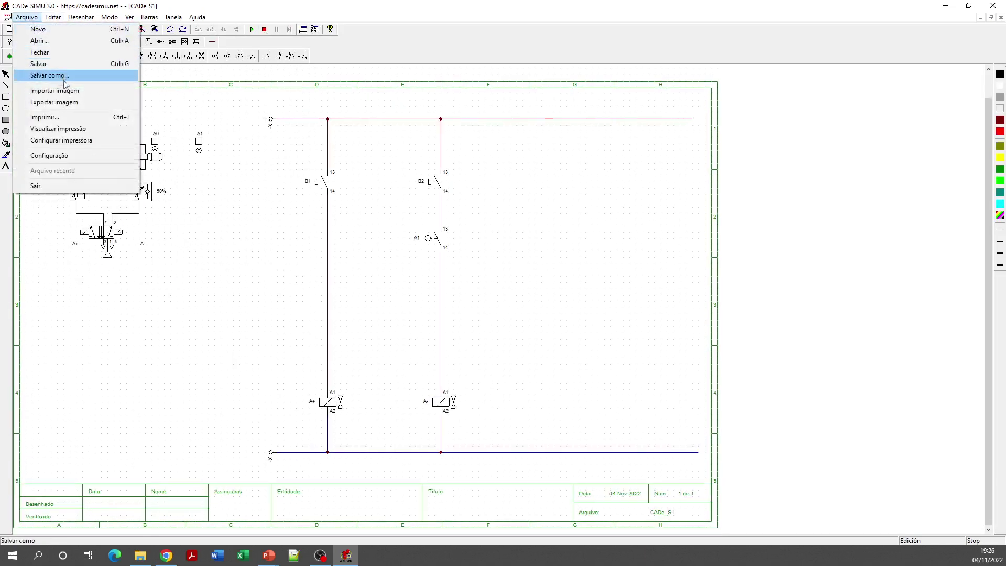
click(67, 117)
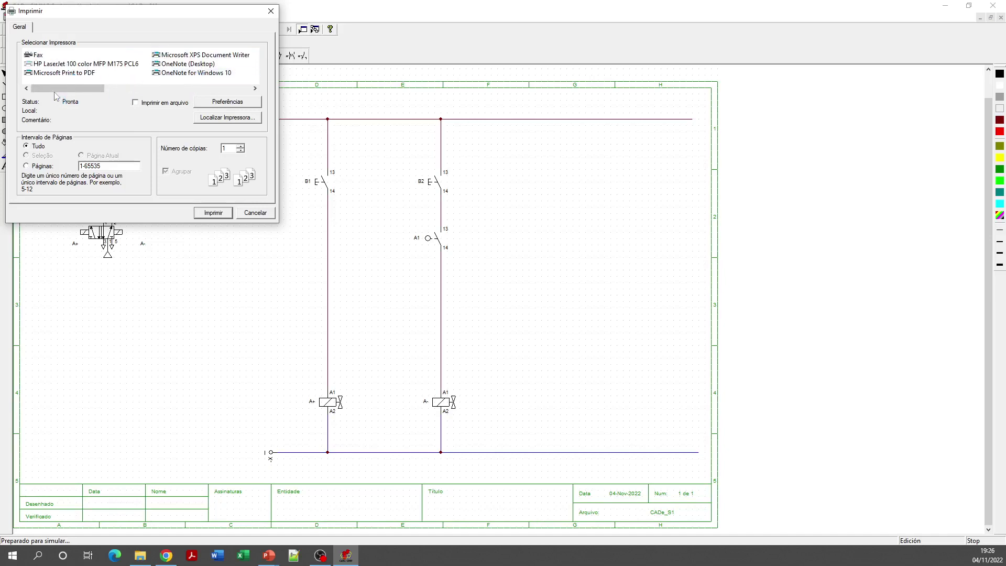
click(64, 72)
click(212, 213)
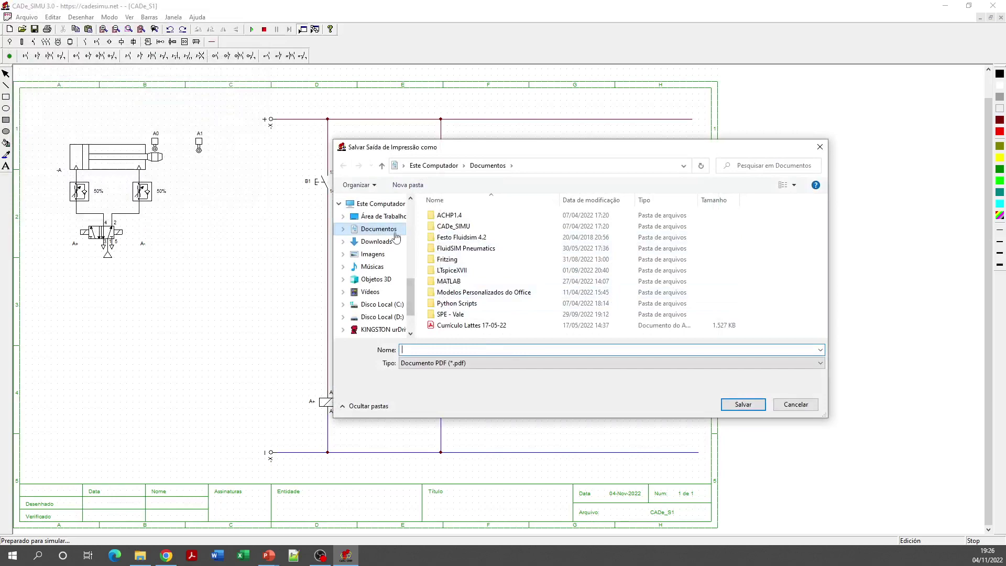
- Save the PDF output in the Downloads folder under the name exemplo-eletro
click(387, 244)
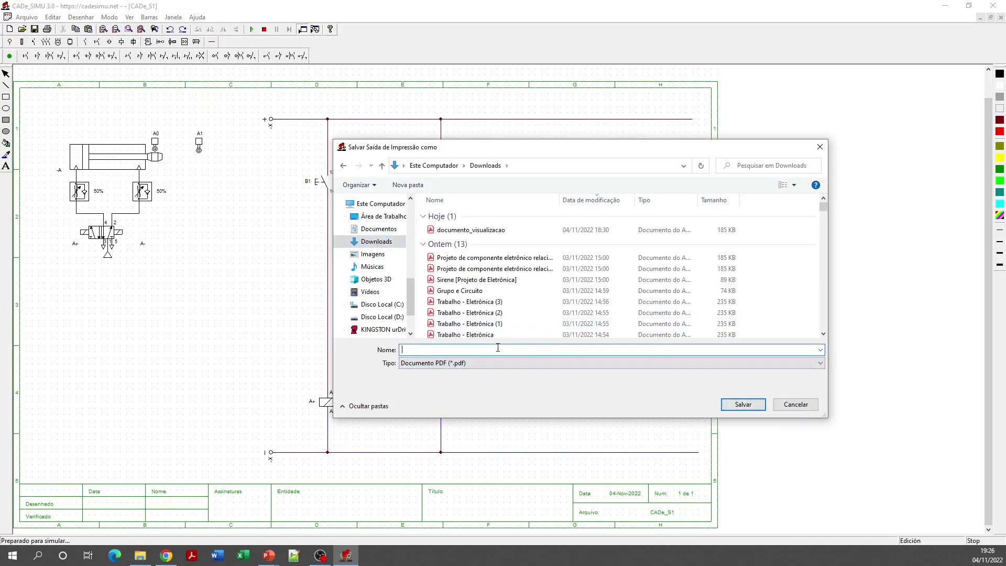
text(xemplo)
drag(401, 350, 405, 351)
text(e)
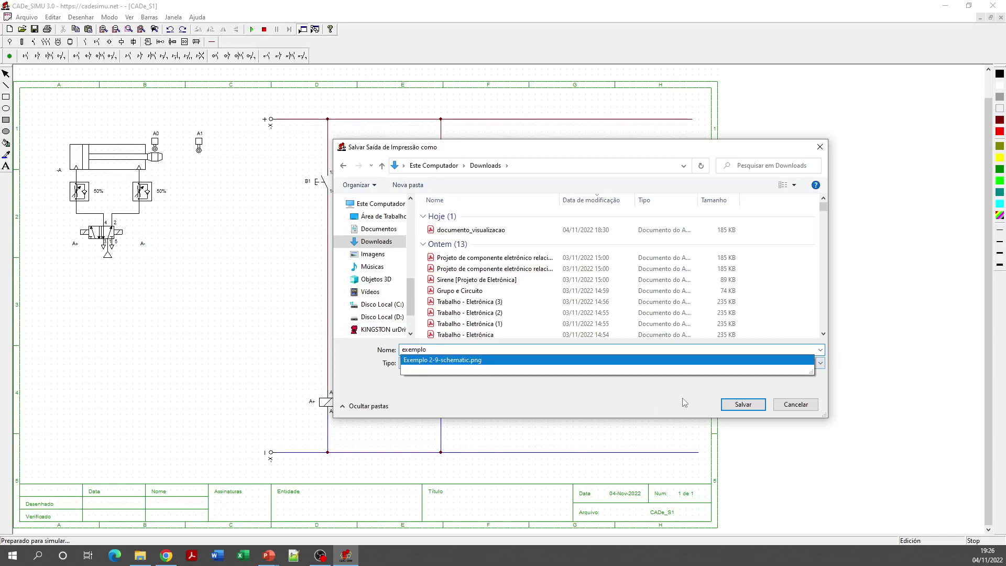
click(573, 350)
key(ctrl+a)
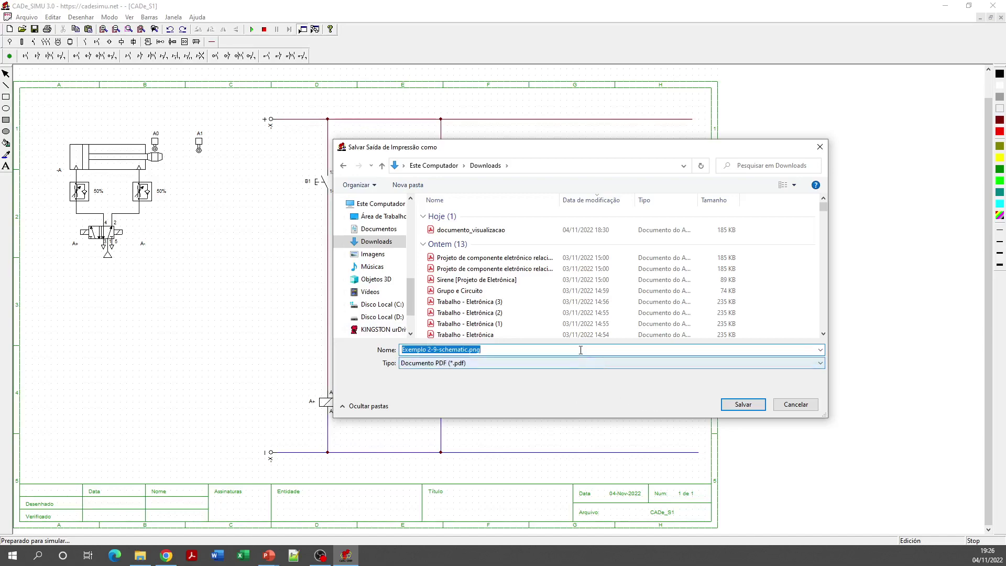
text(exemplo)
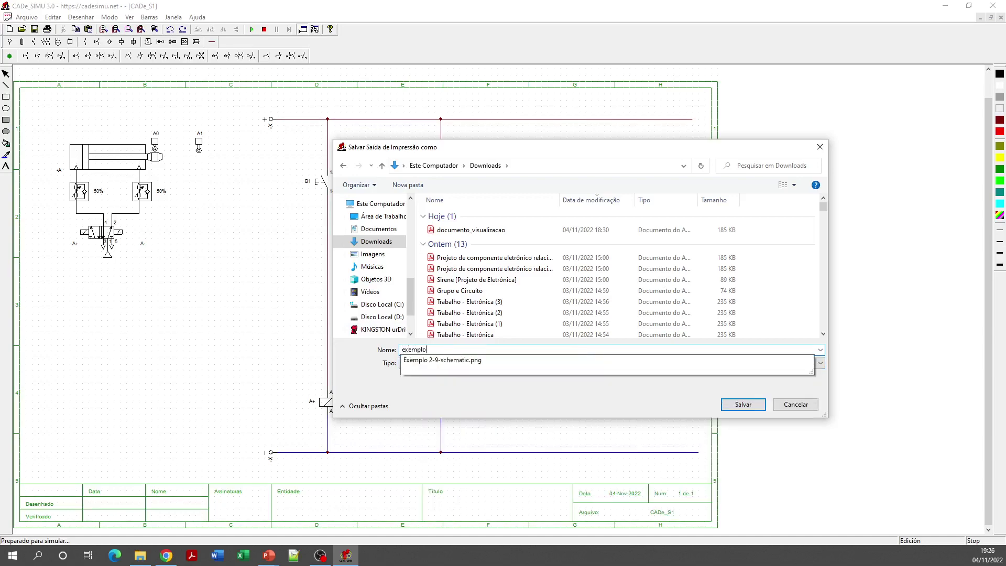
text(-)
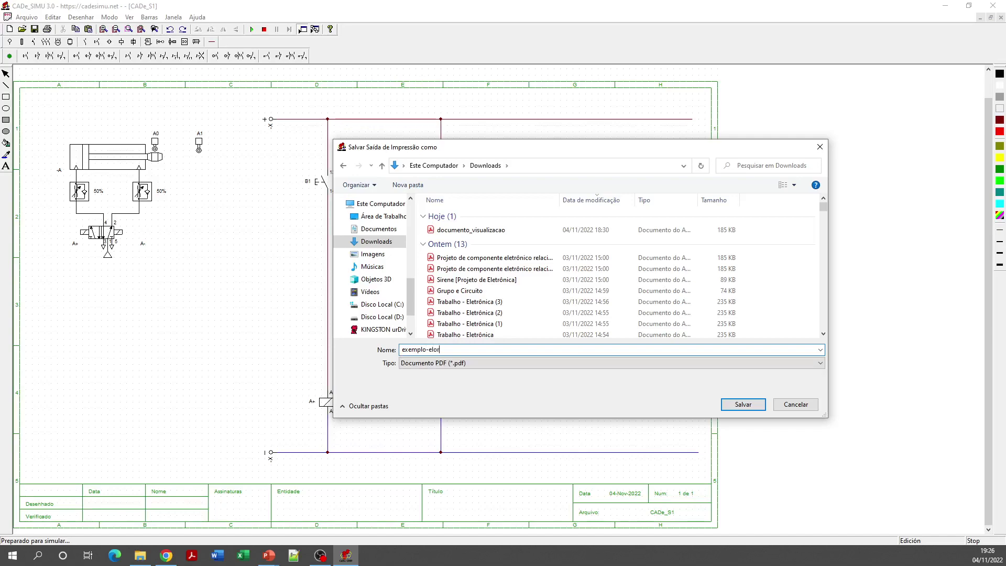
text(eletro)
click(744, 404)
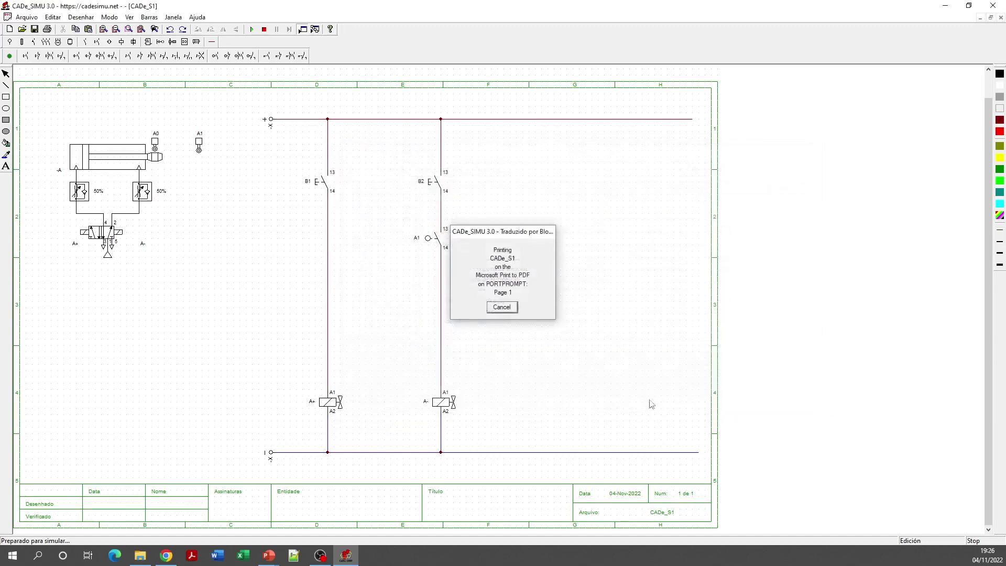
- Switch to File Explorer and open exemplo-eletro from the Downloads folder
click(140, 554)
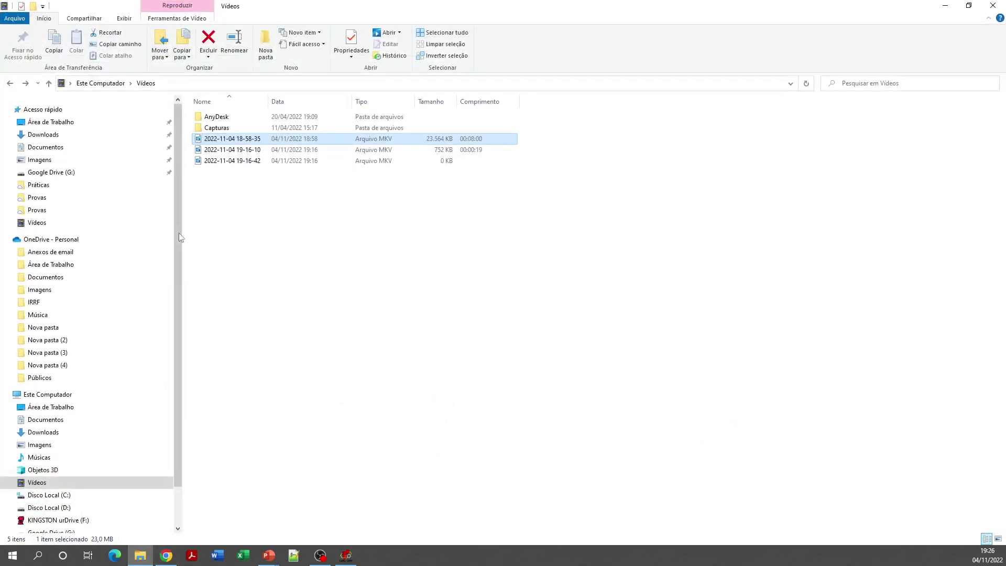
click(56, 137)
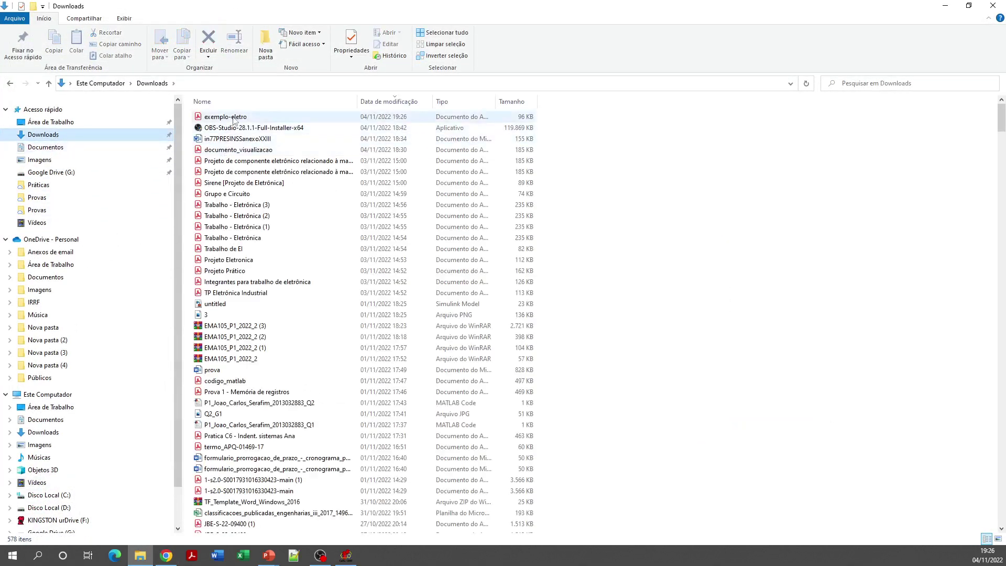
double_click(236, 118)
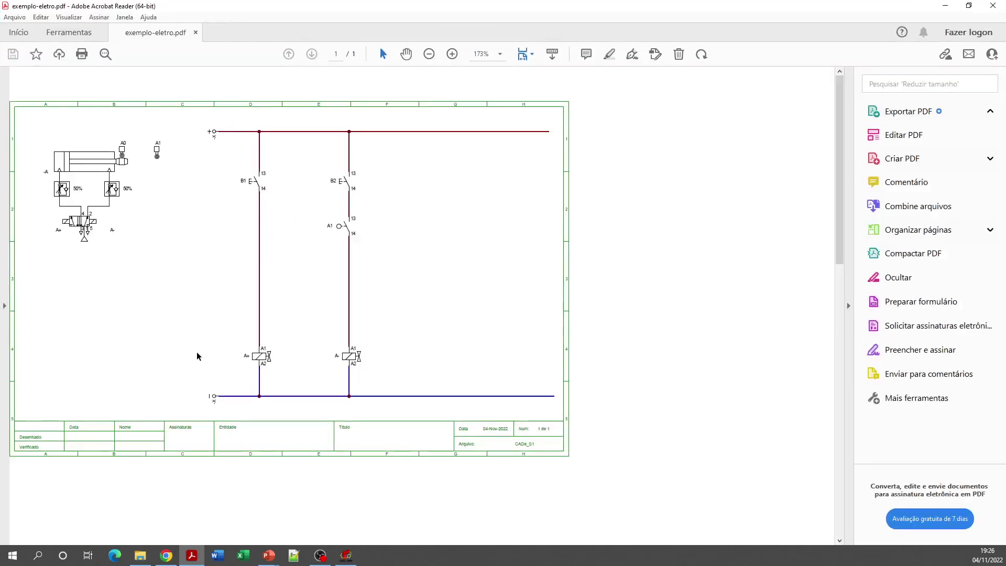
- Examine the exported PDF schematic up close, from the pneumatic cylinder and control branches down to the title block
ctrl+scroll(191, 344, up, 1)
drag(419, 540, 397, 540)
scroll(240, 286, up, 1)
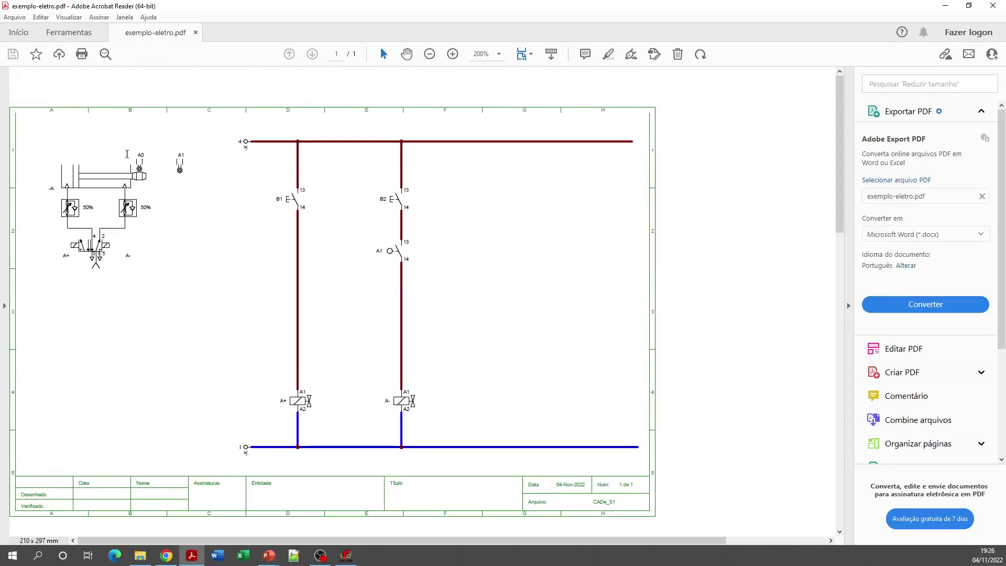
ctrl+scroll(297, 209, down, 1)
ctrl+scroll(283, 213, up, 1)
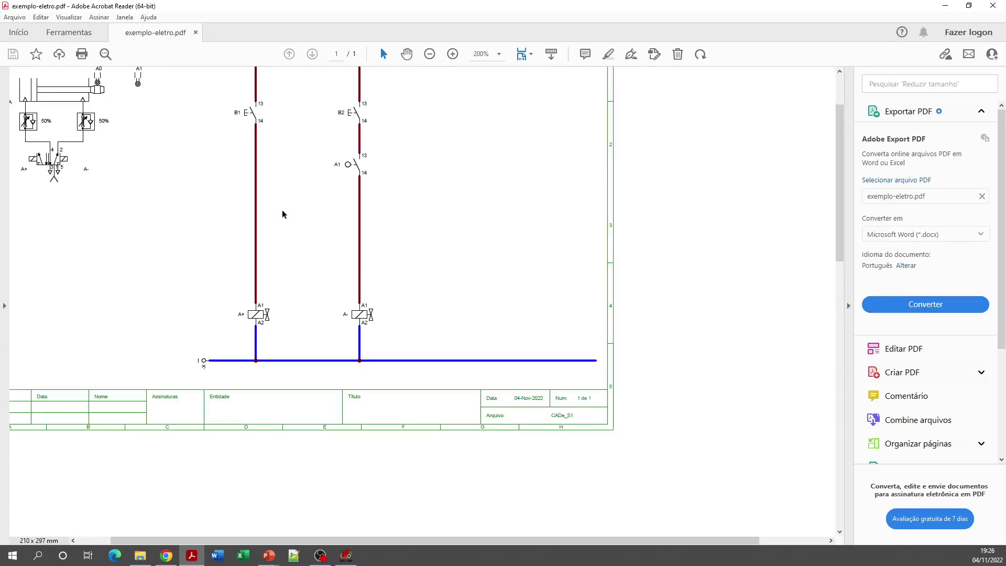
drag(310, 540, 278, 540)
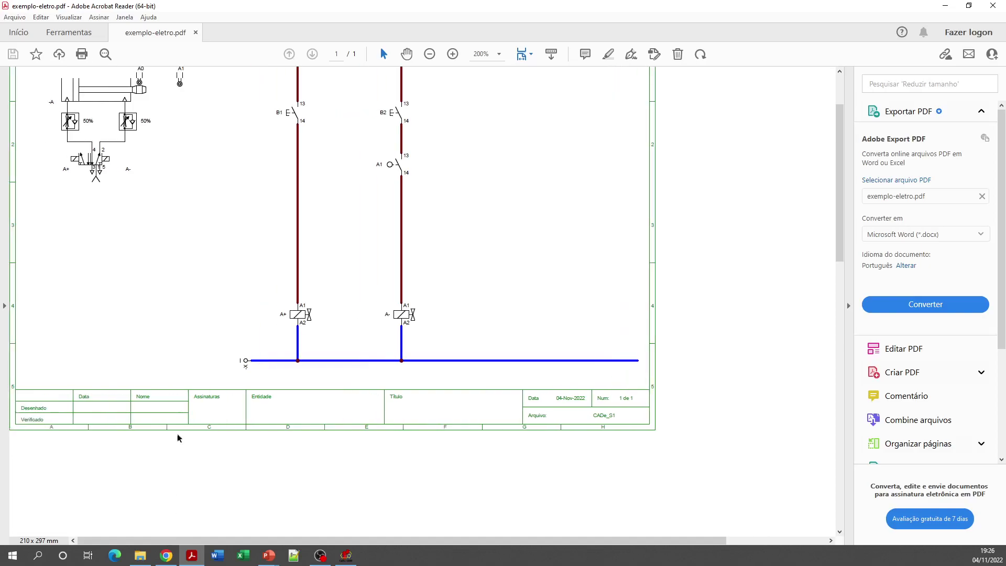
scroll(159, 322, up, 2)
ctrl+scroll(193, 120, up, 1)
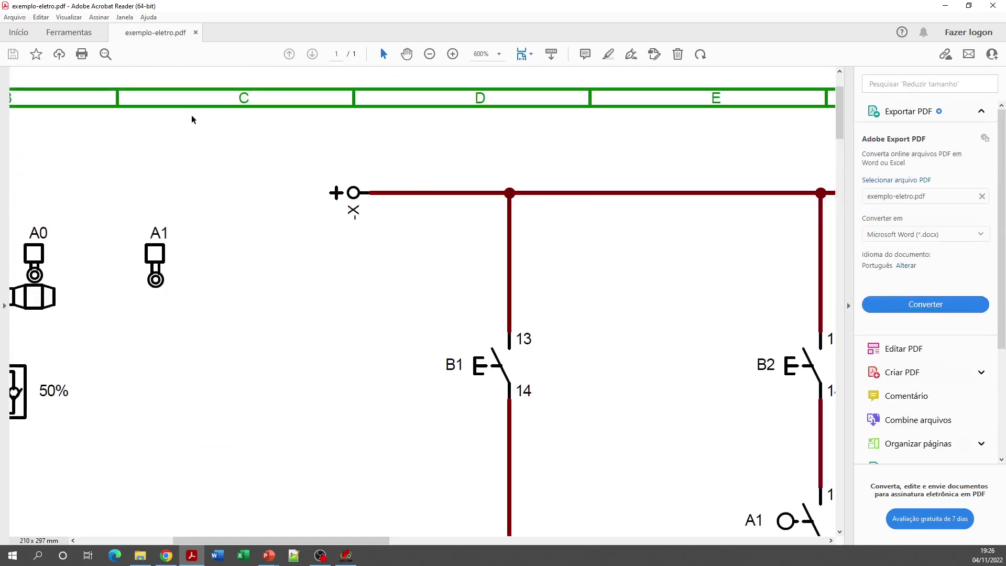
scroll(229, 246, down, 5)
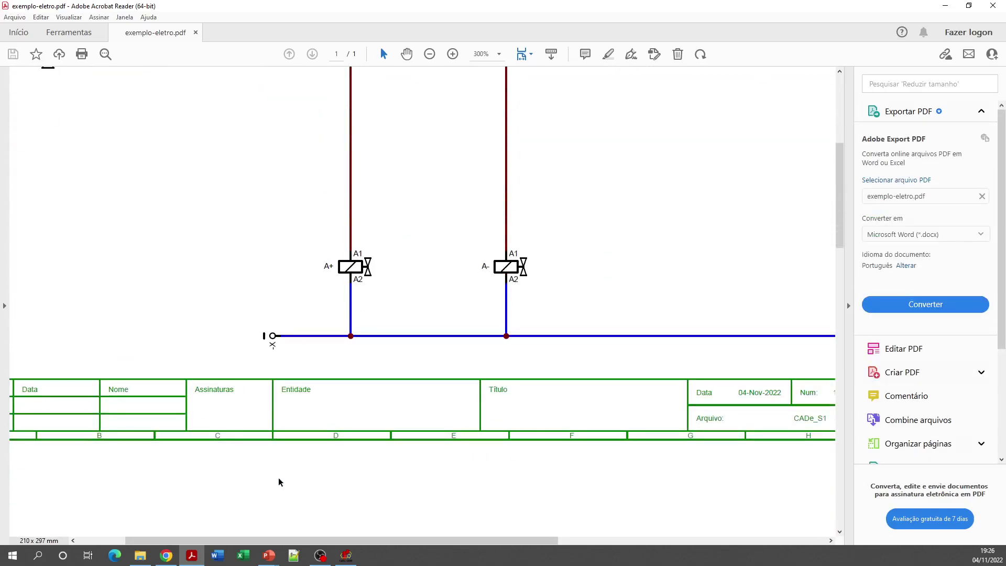
drag(283, 540, 234, 540)
scroll(252, 288, up, 4)
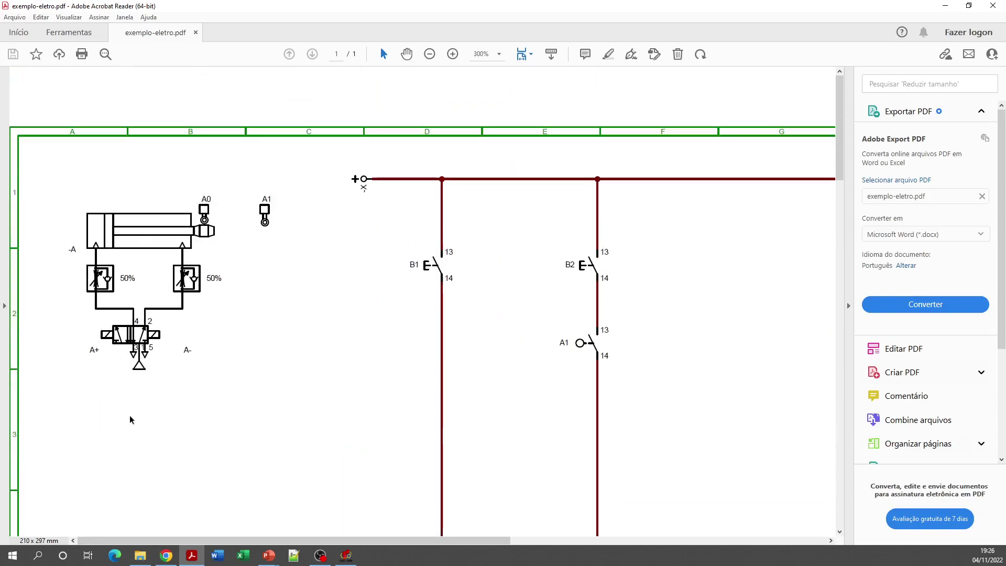
scroll(187, 262, down, 3)
scroll(187, 262, down, 4)
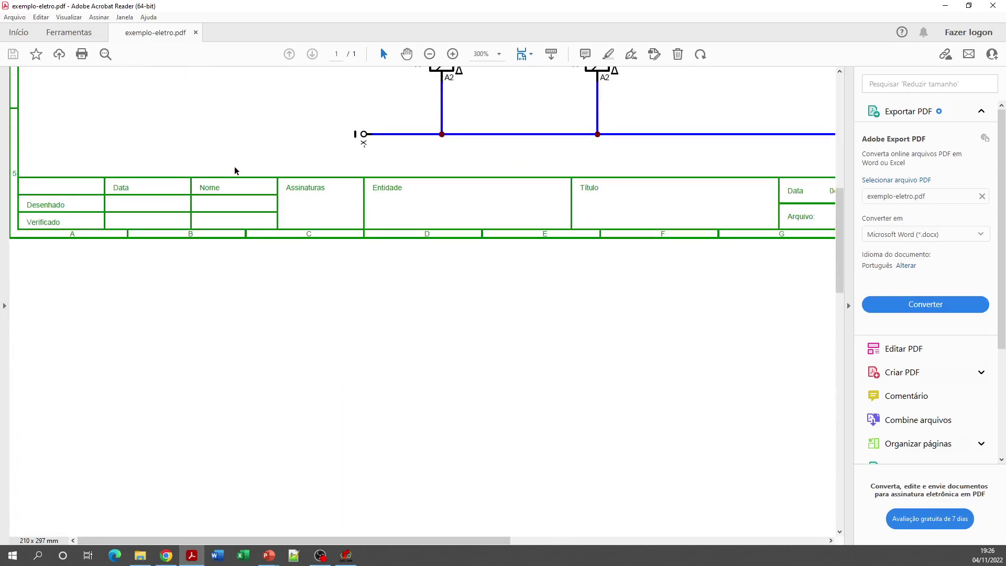
scroll(236, 171, up, 8)
- Close the exported PDF and switch back to the schematic in CADe_SIMU
click(992, 5)
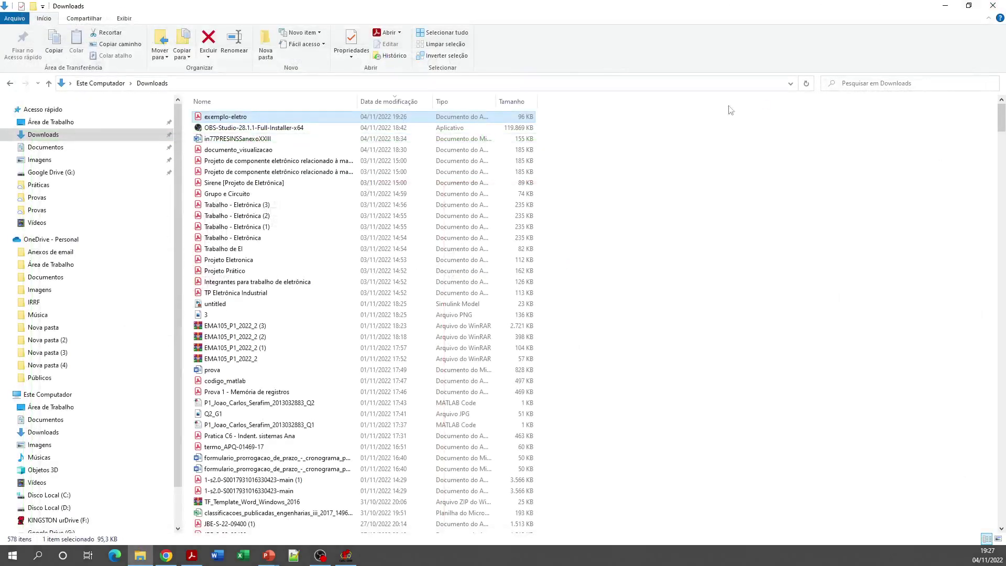
click(346, 555)
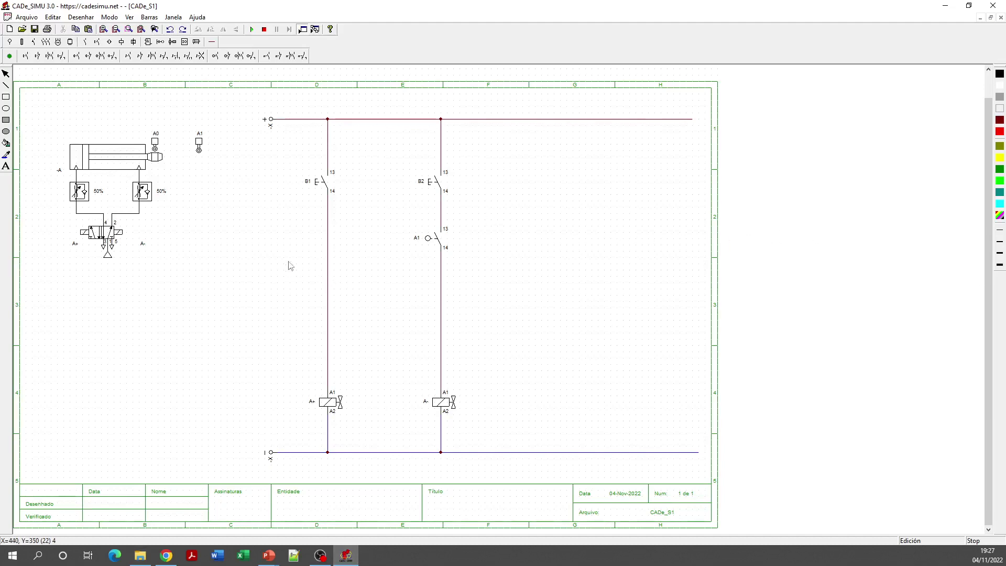
click(263, 30)
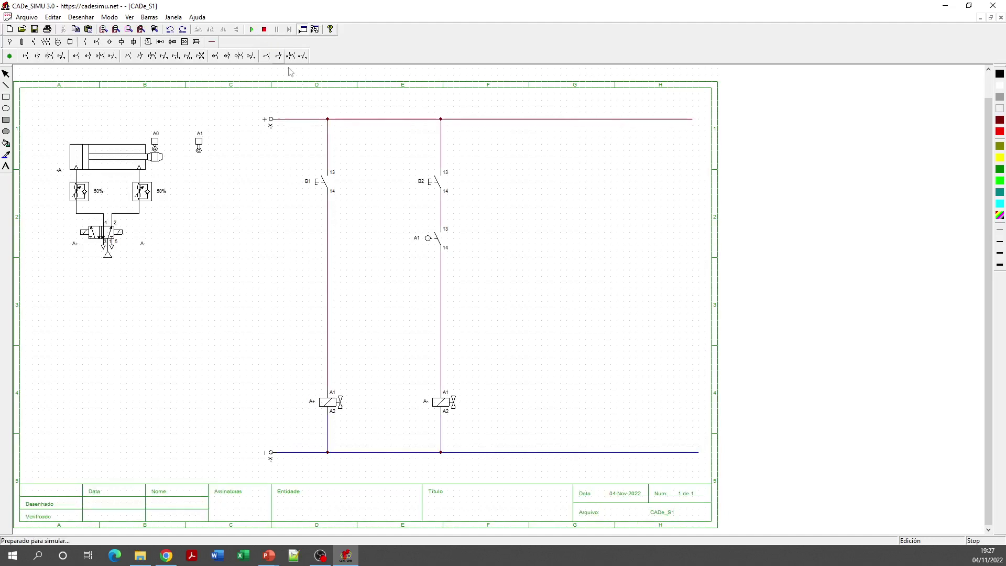